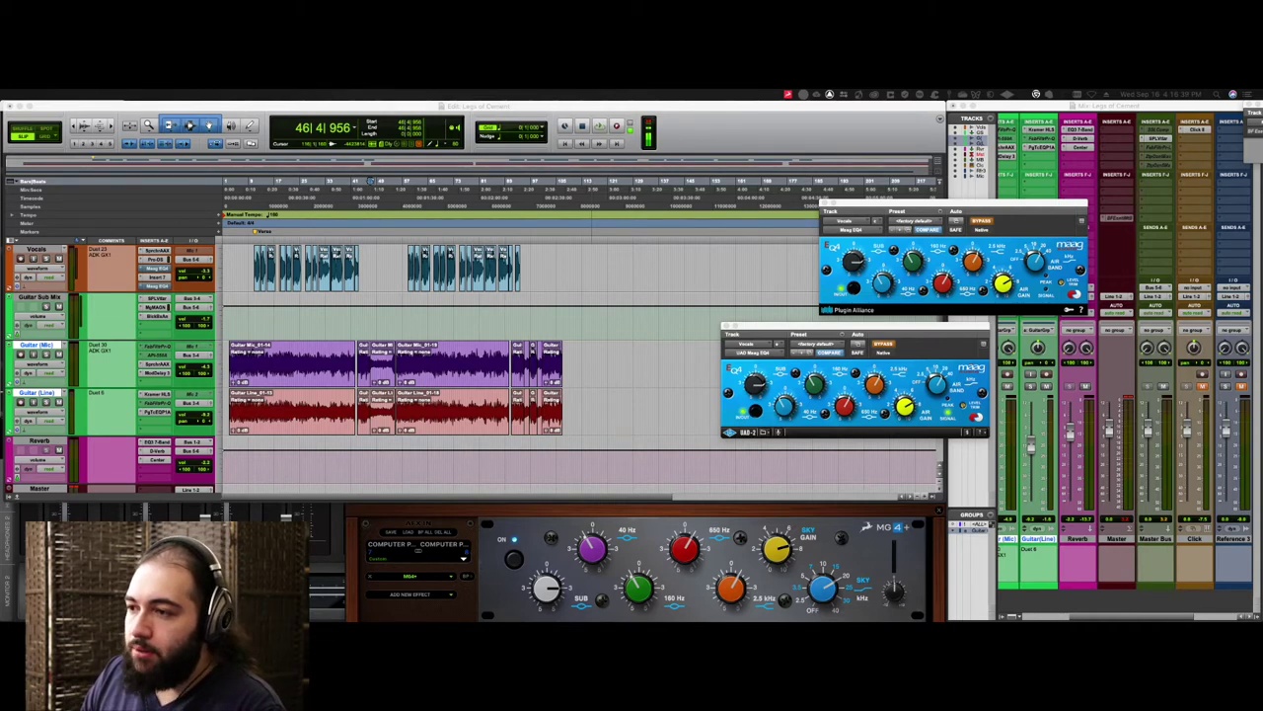
- Switch to Pro Tools and play the song from the beginning, stopping once the first vocal section has ended
{"action": "key", "text": "super+Tab"}
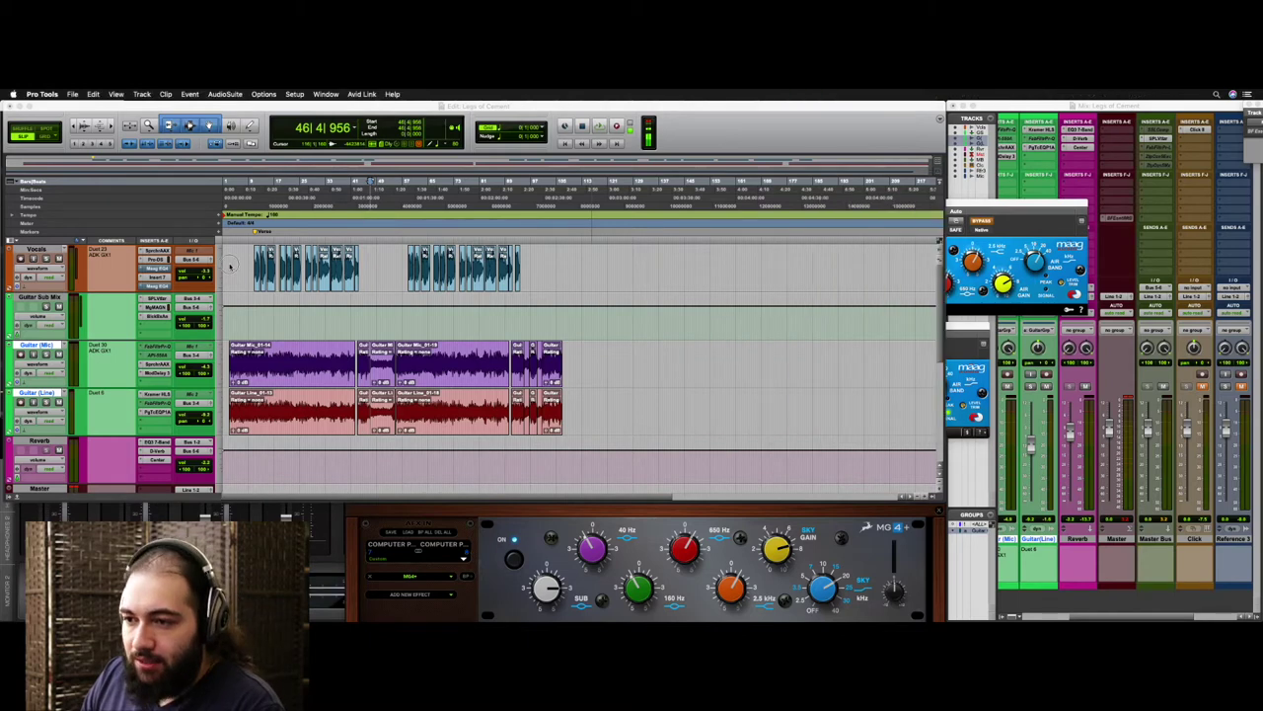
{"action": "key", "text": "Return"}
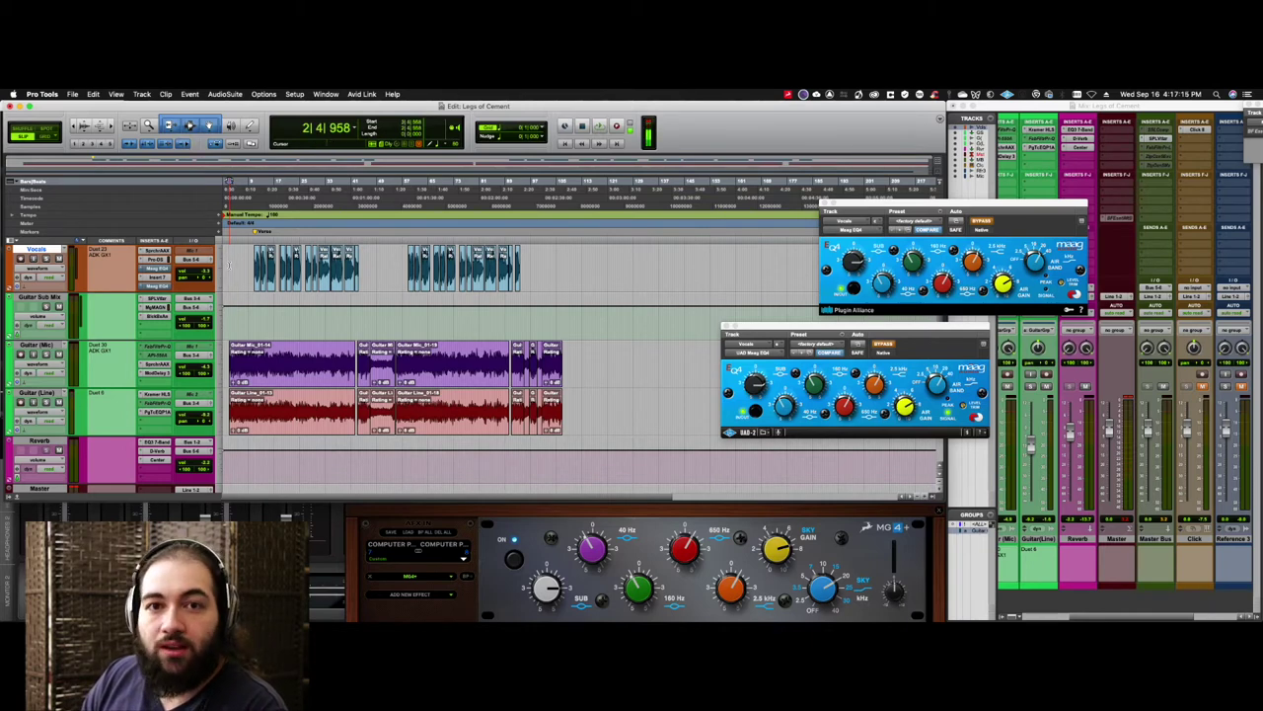
{"action": "key", "text": "space"}
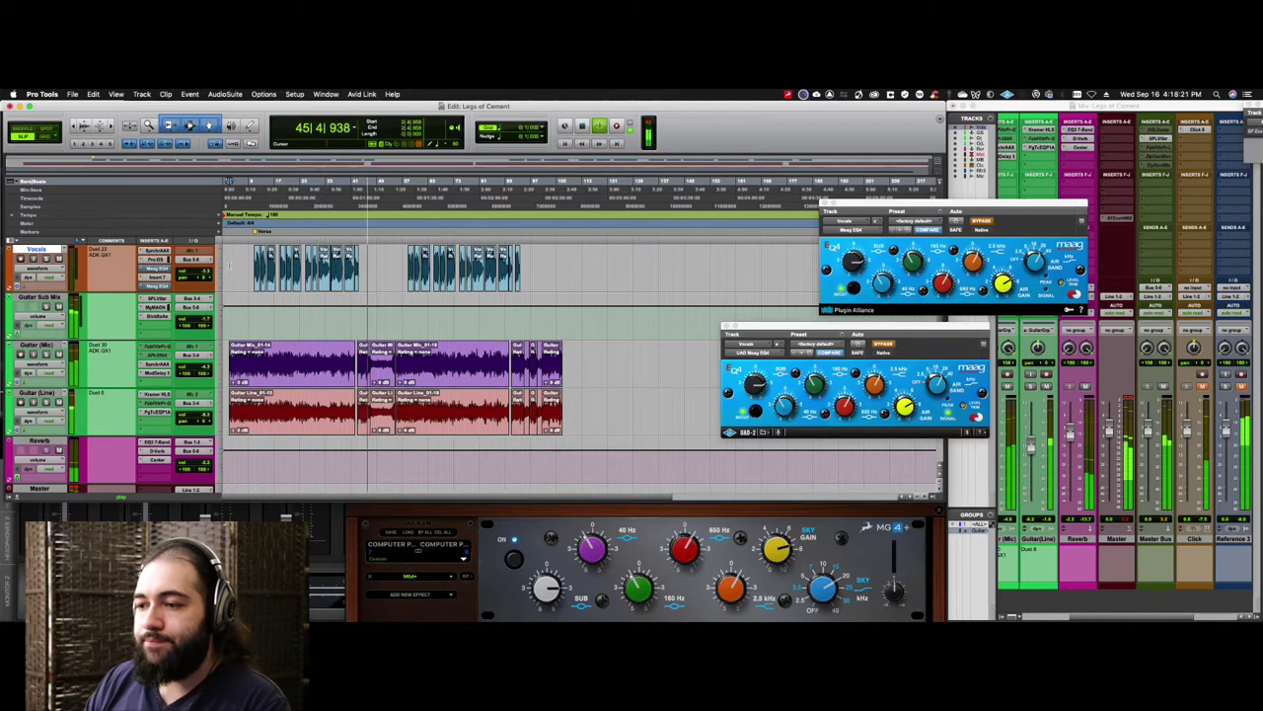
{"action": "key", "text": "space"}
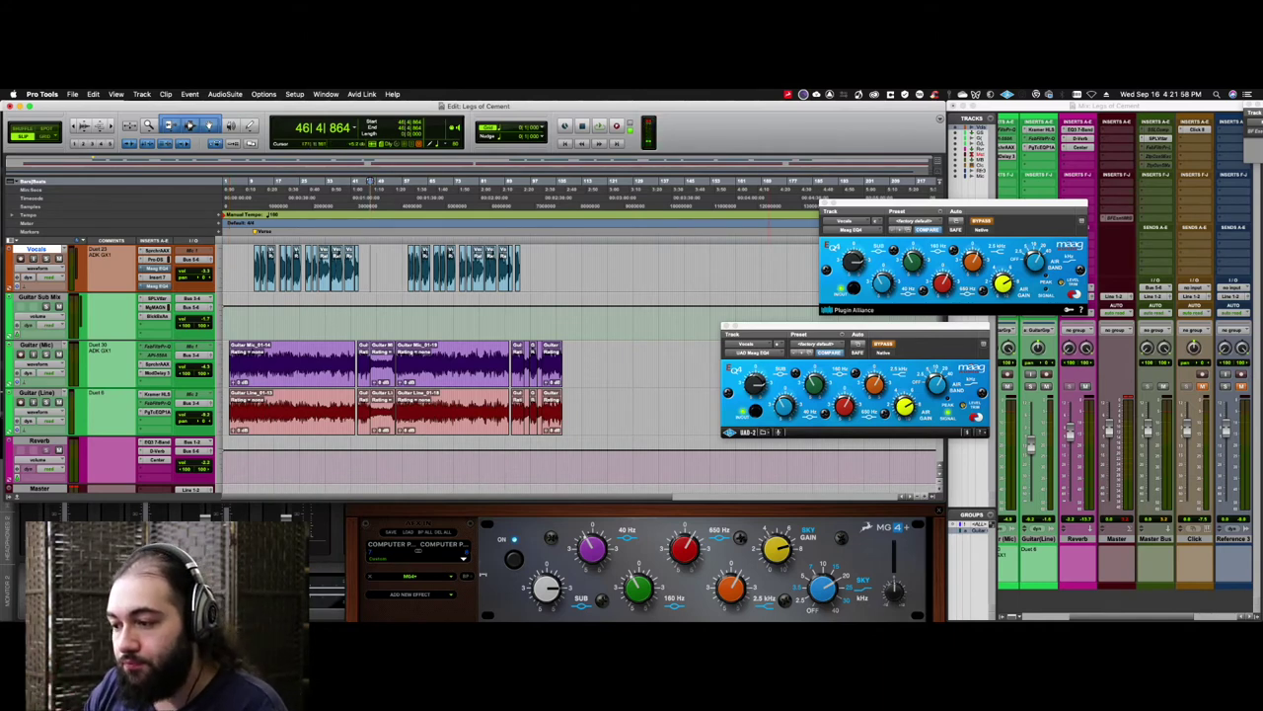
- Switch off the MG4+ equalizer and play the song from the Verse marker
{"action": "left_click", "coordinate": [512, 560]}
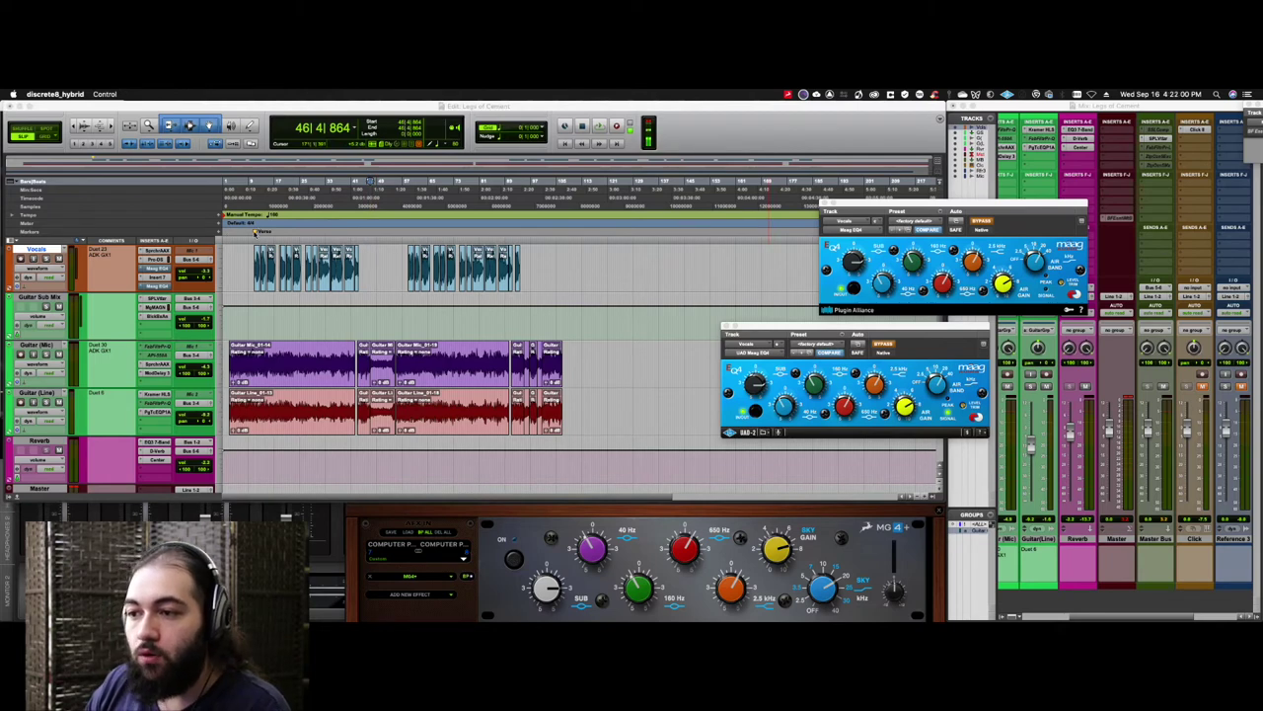
{"action": "left_click", "coordinate": [255, 232]}
{"action": "key", "text": "space"}
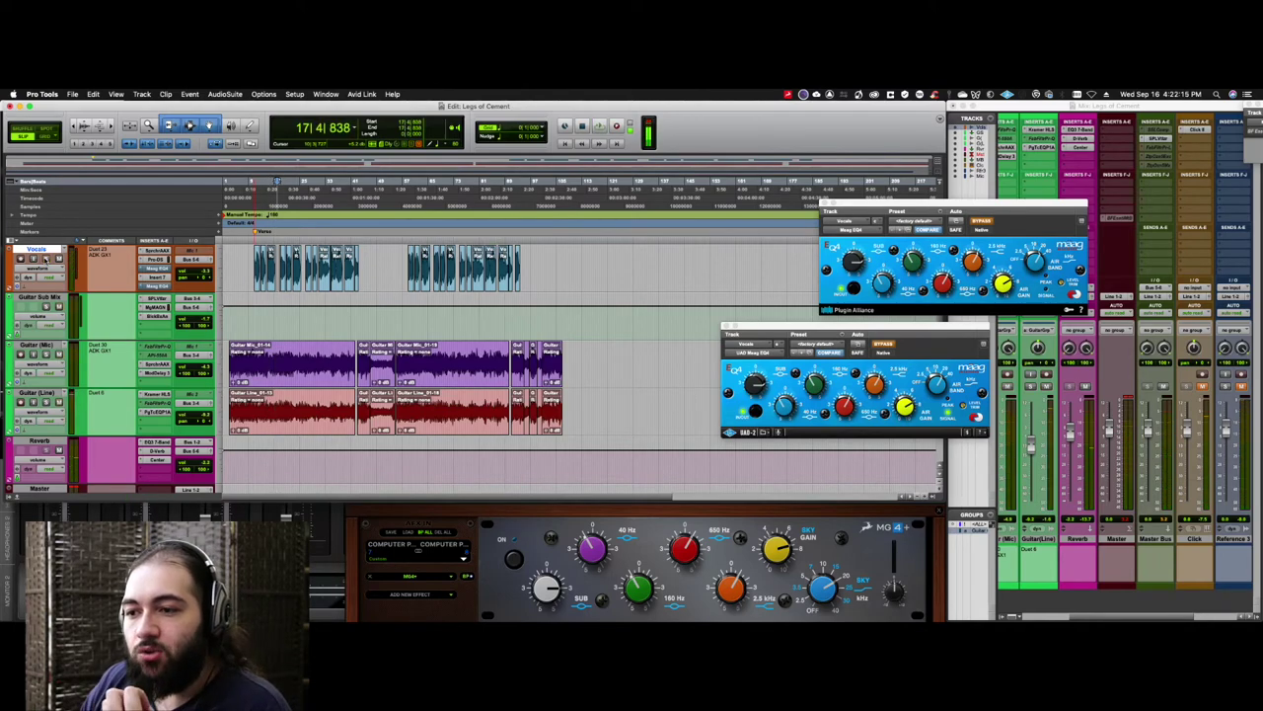
- Align the Plugin Alliance Maag EQ4 window directly above the UAD Maag EQ4 window
{"action": "scroll", "coordinate": [44, 423], "scroll_direction": "down", "scroll_amount": 6}
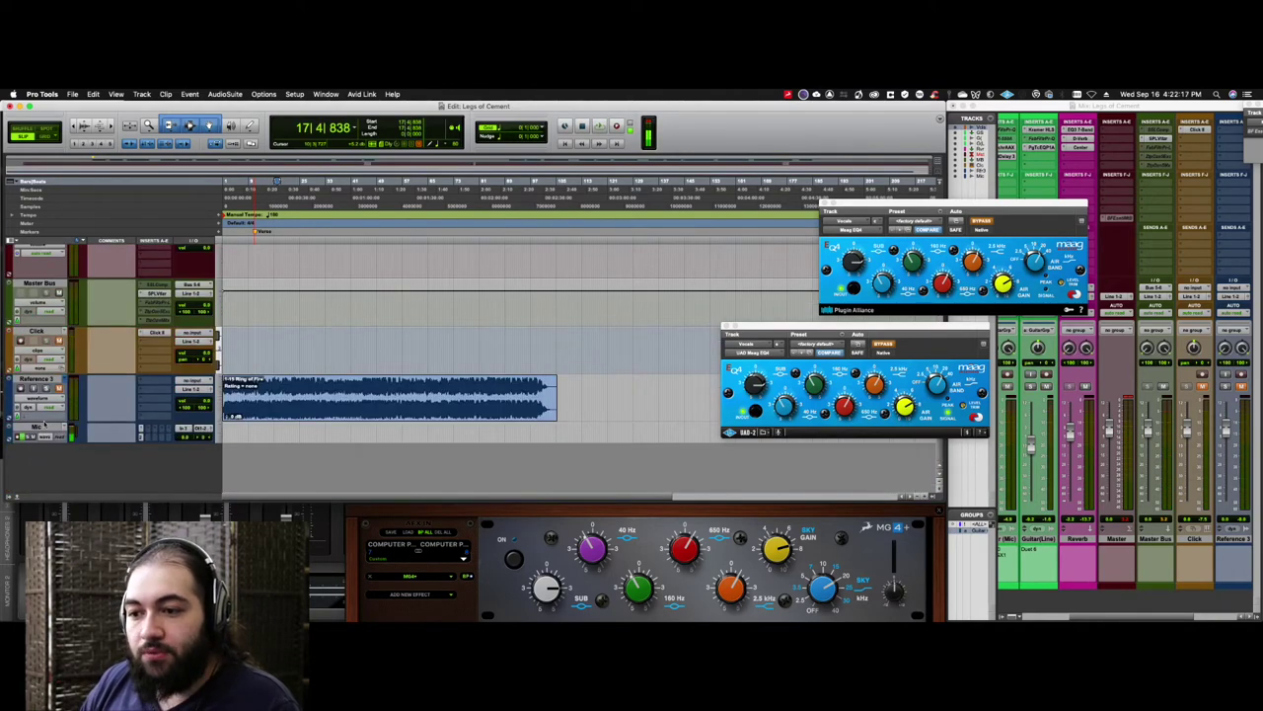
{"action": "scroll", "coordinate": [30, 440], "scroll_direction": "up", "scroll_amount": 6}
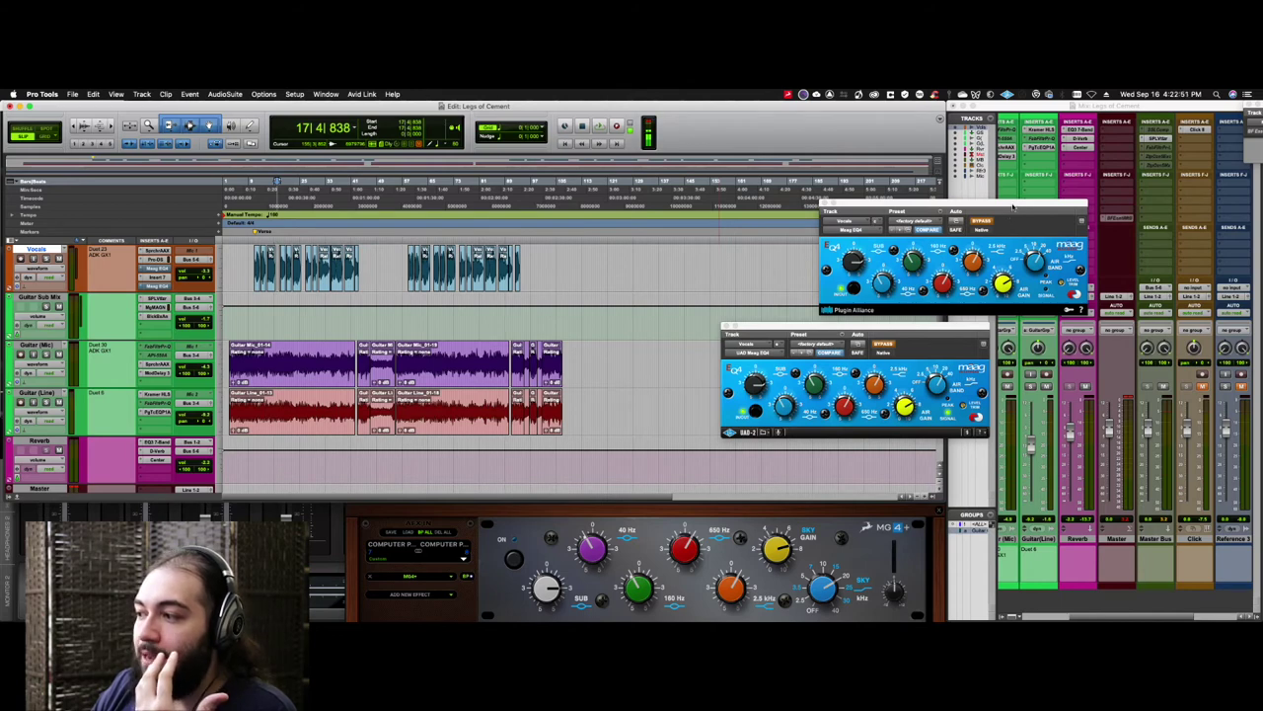
{"action": "left_click_drag", "start_coordinate": [1013, 204], "coordinate": [915, 175]}
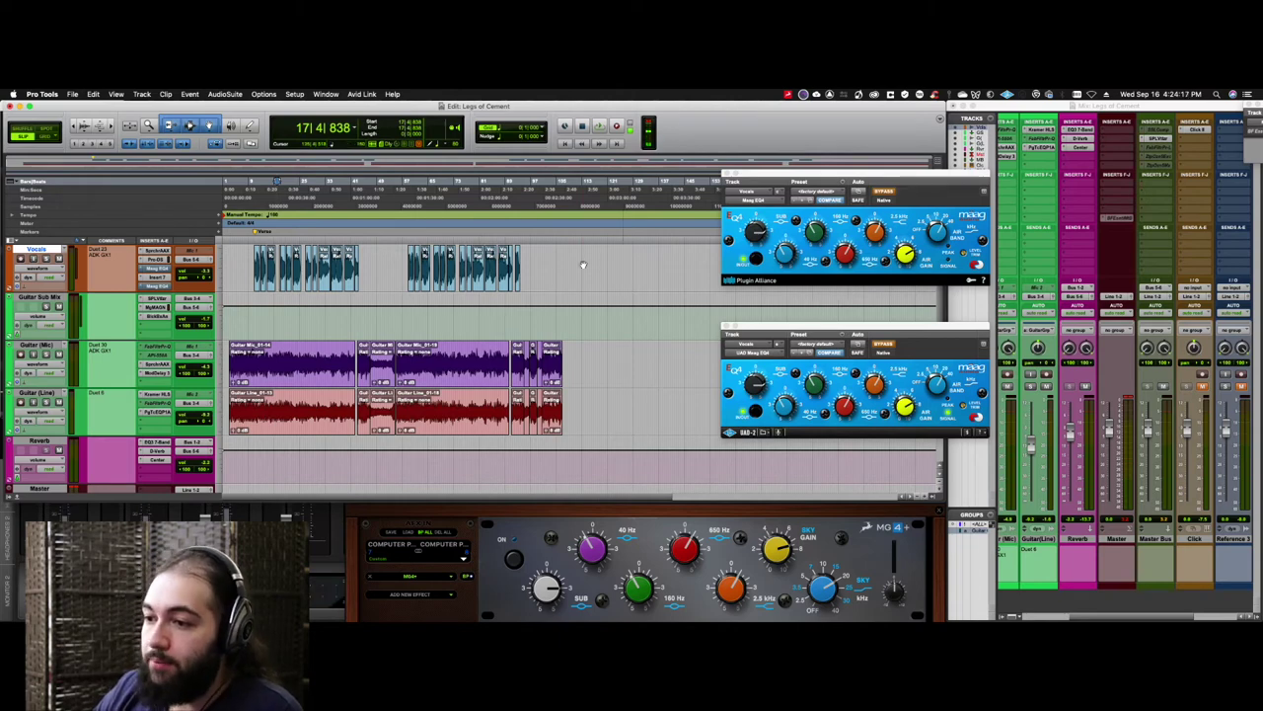
- Select the first vocal section on the timeline and audition it with the Plugin Alliance Maag EQ4 active on the vocals
{"action": "left_click_drag", "start_coordinate": [253, 316], "coordinate": [304, 316]}
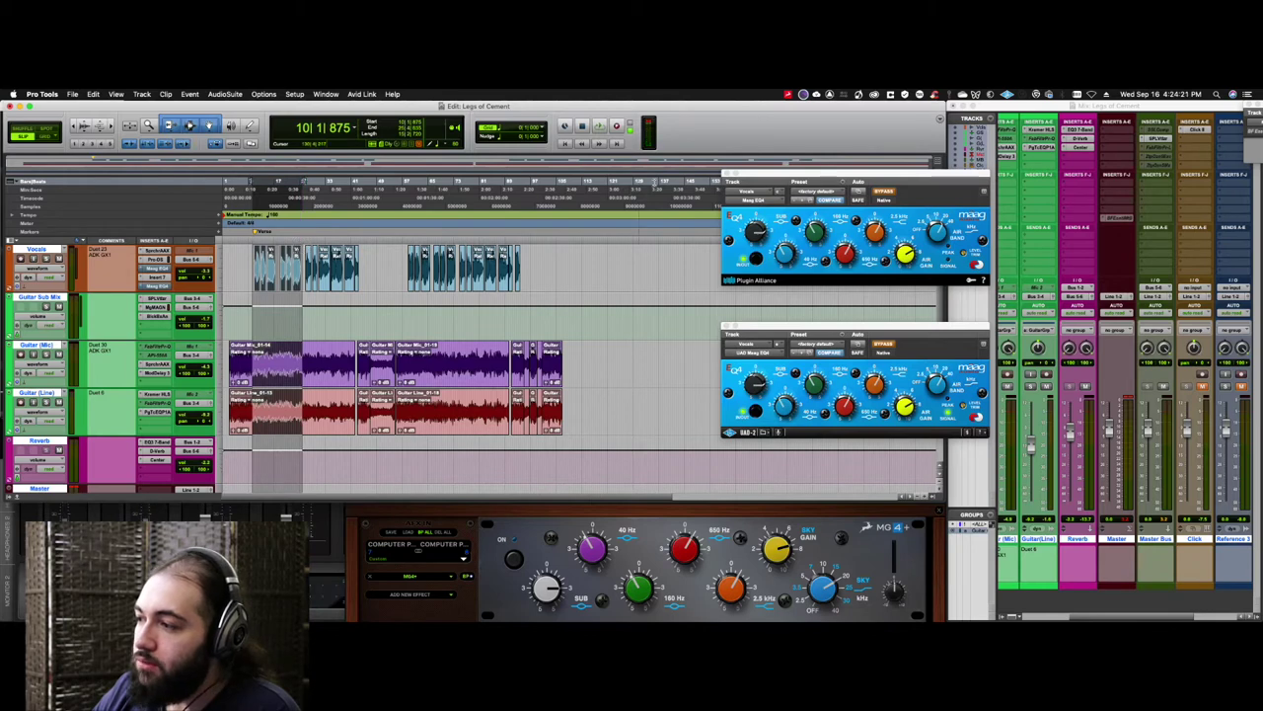
{"action": "left_click", "coordinate": [893, 193]}
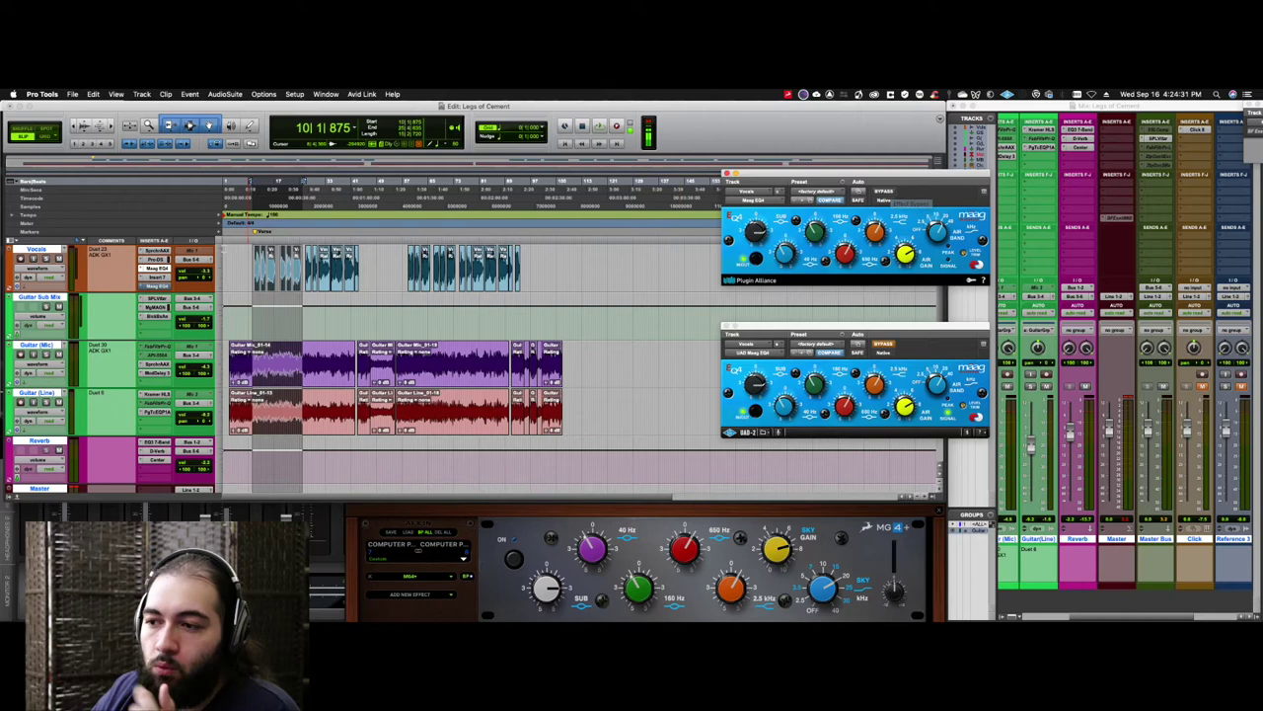
{"action": "left_click", "coordinate": [246, 259]}
{"action": "left_click_drag", "start_coordinate": [248, 237], "coordinate": [364, 236]}
{"action": "left_click", "coordinate": [883, 191]}
{"action": "key", "text": "space"}
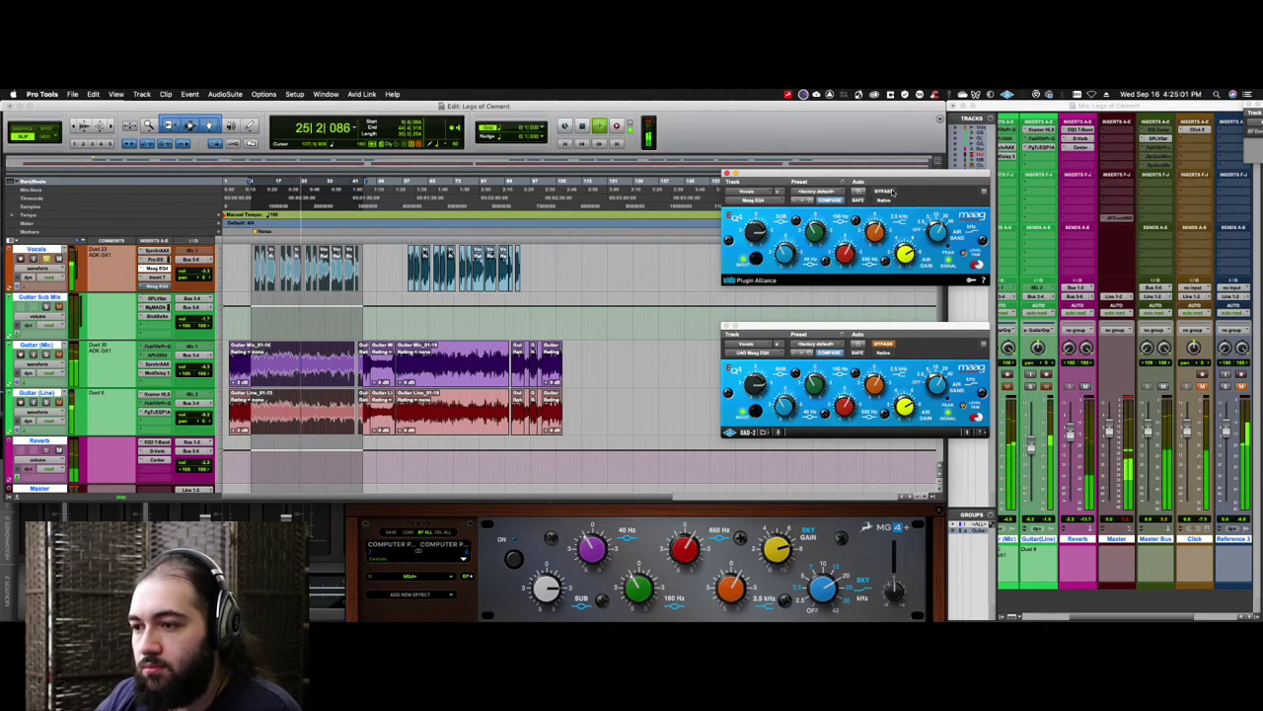
{"action": "key", "text": "space"}
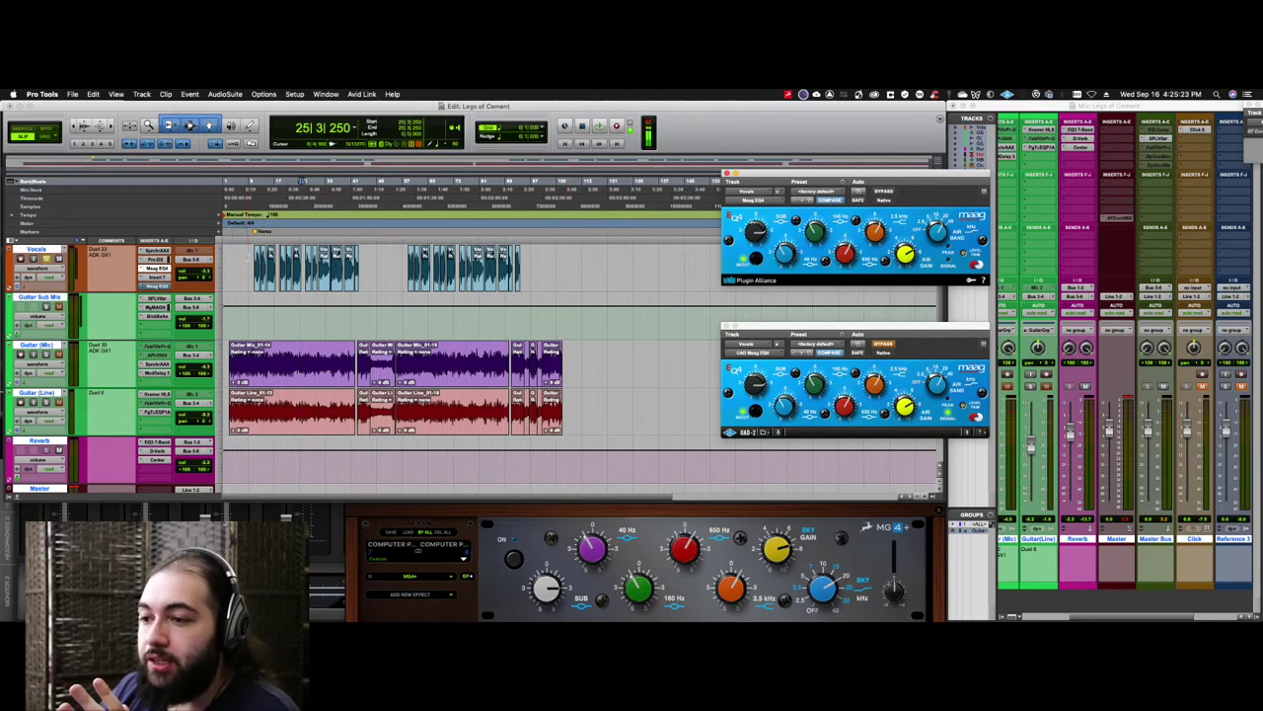
- Replay the verse with the Plugin Alliance Maag EQ4, bypassing it and activating the UAD Maag EQ4 for comparison
{"action": "key", "text": "space"}
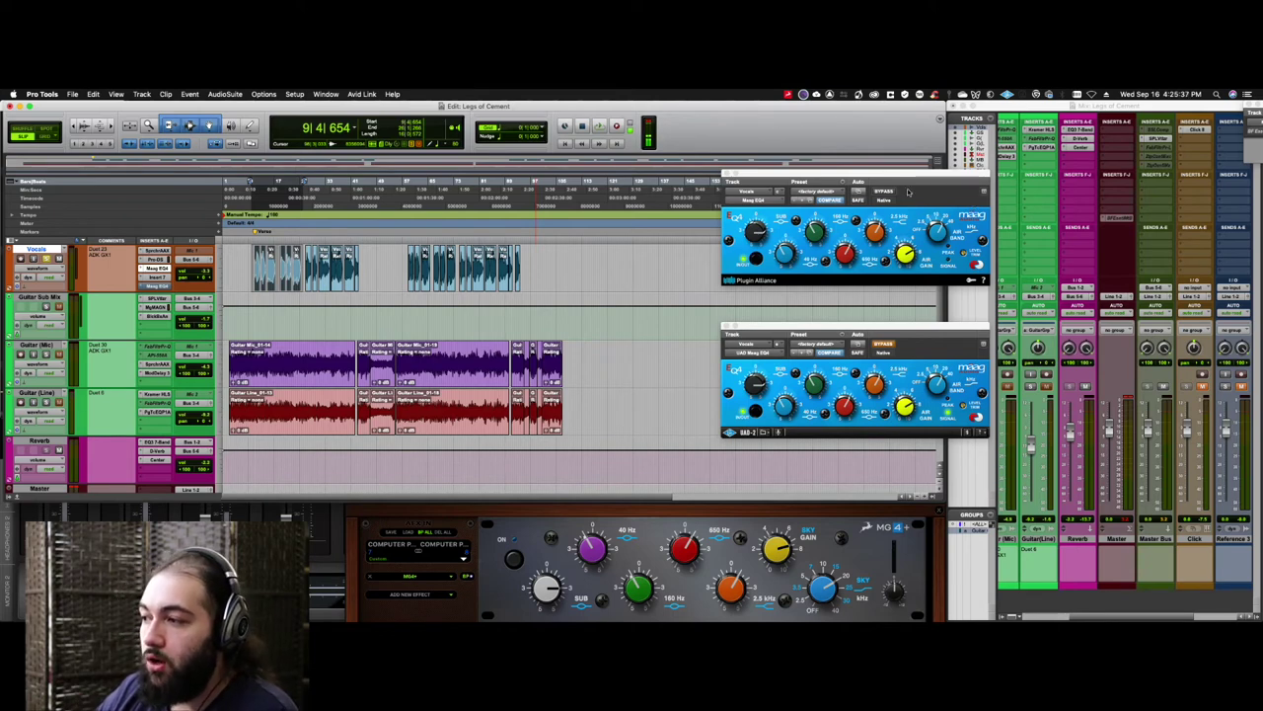
{"action": "key", "text": "space"}
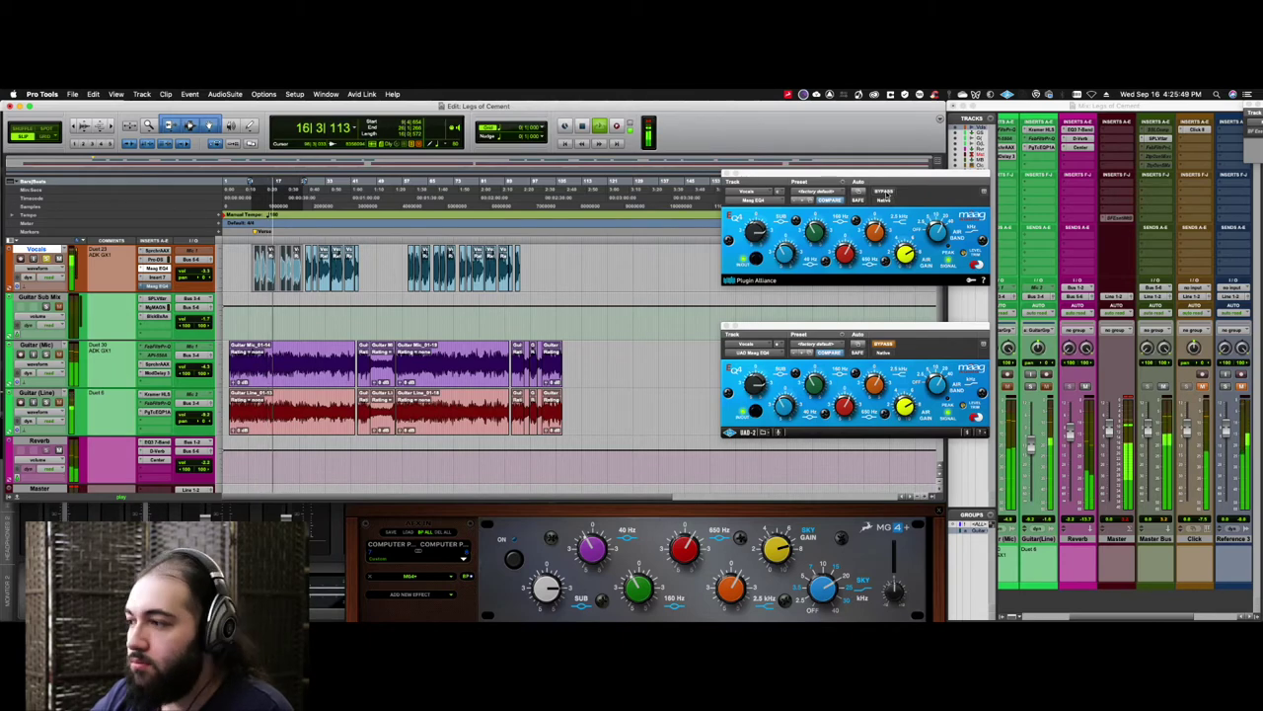
{"action": "left_click", "coordinate": [884, 193]}
{"action": "left_click", "coordinate": [887, 343]}
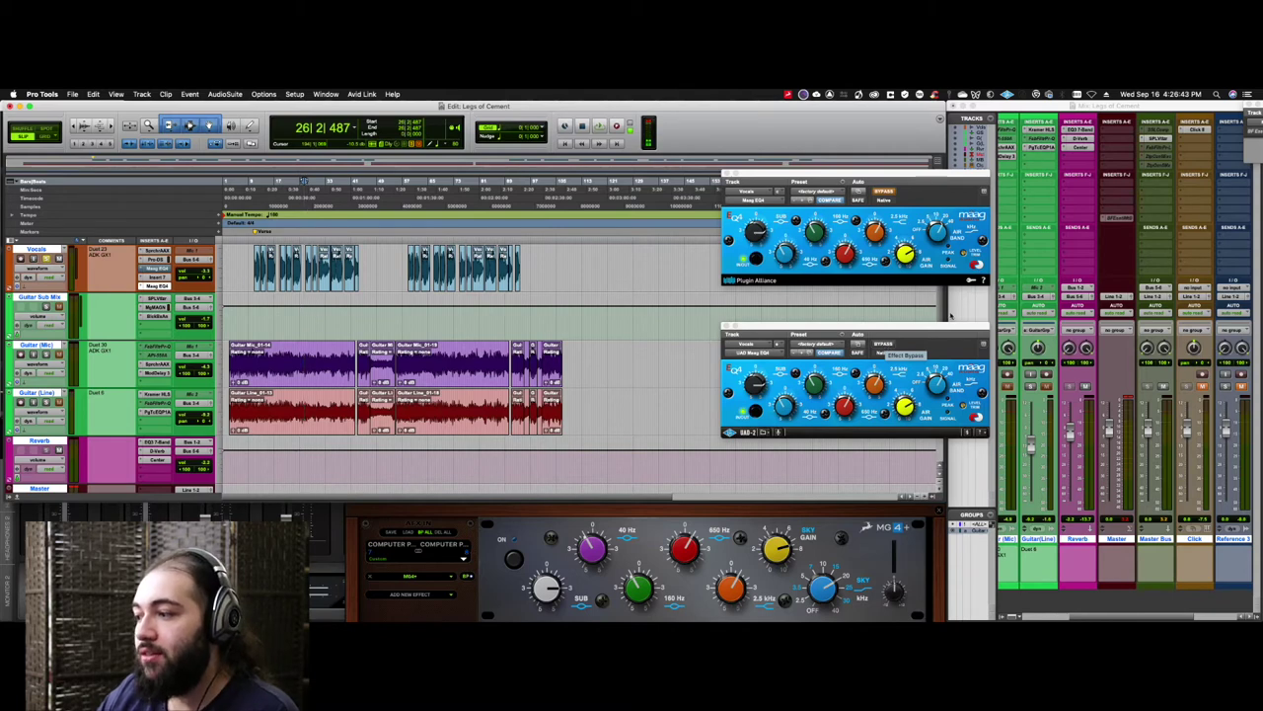
- Compare both Maag EQ4 versions during playback by swapping their bypass states on the Vocals channel inserts in the mixer
{"action": "scroll", "coordinate": [1116, 374], "scroll_direction": "left", "scroll_amount": 5}
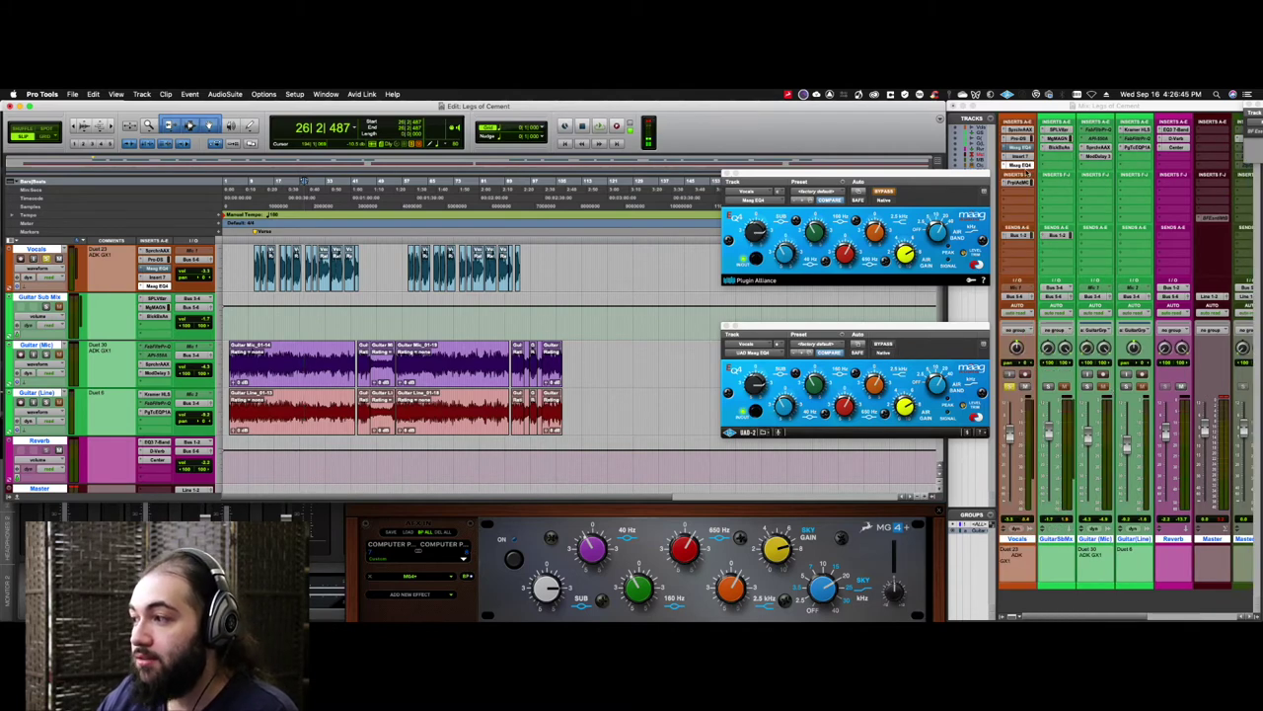
{"action": "key", "text": "space"}
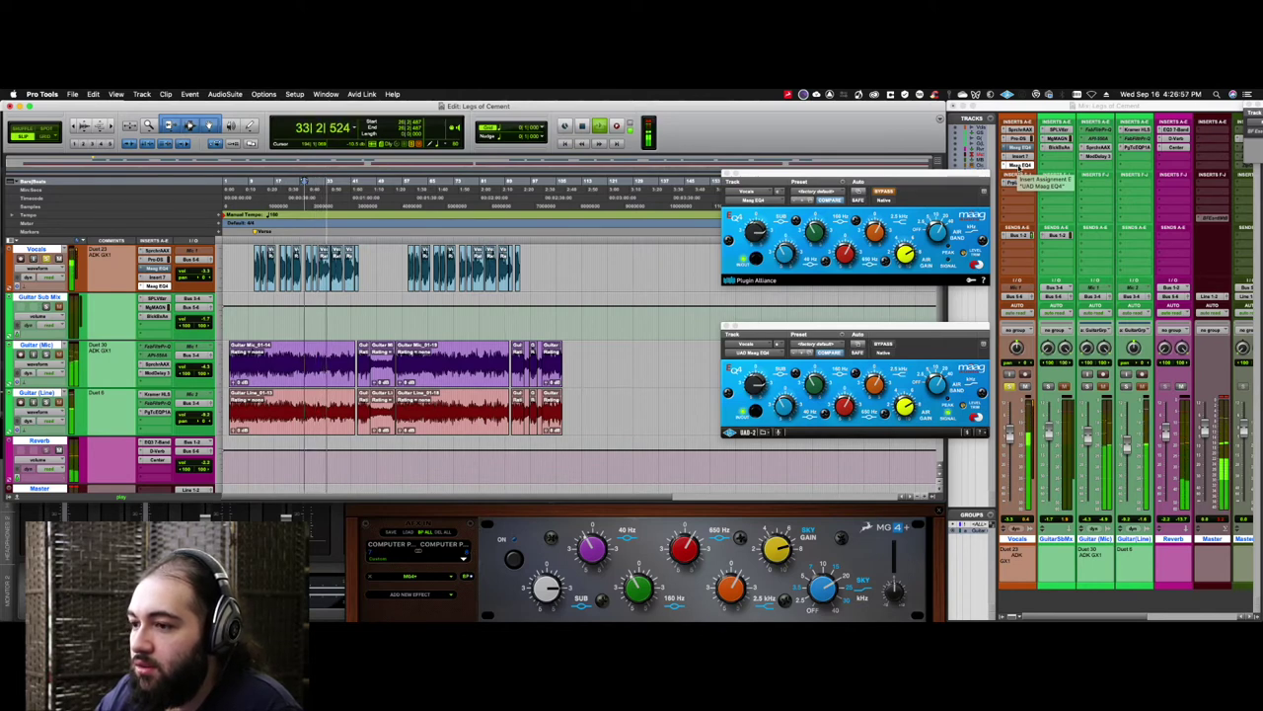
{"action": "left_click", "coordinate": [1019, 148], "text": "super"}
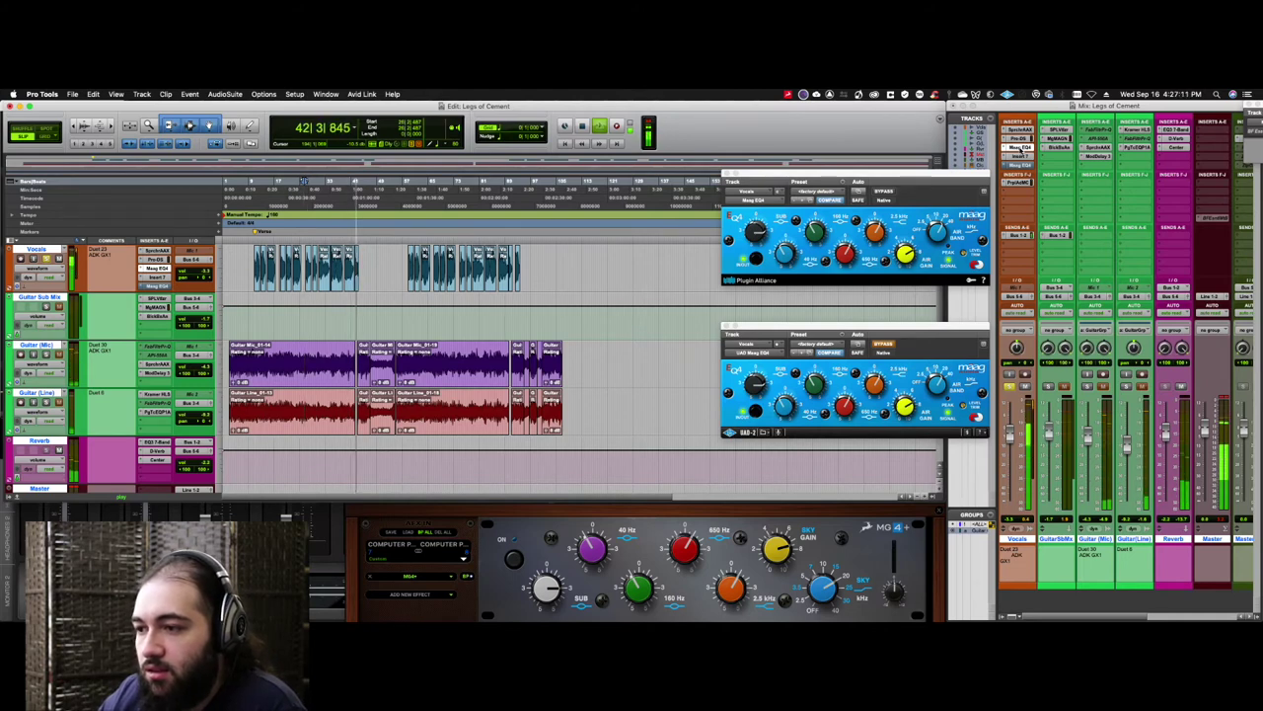
{"action": "key", "text": "space"}
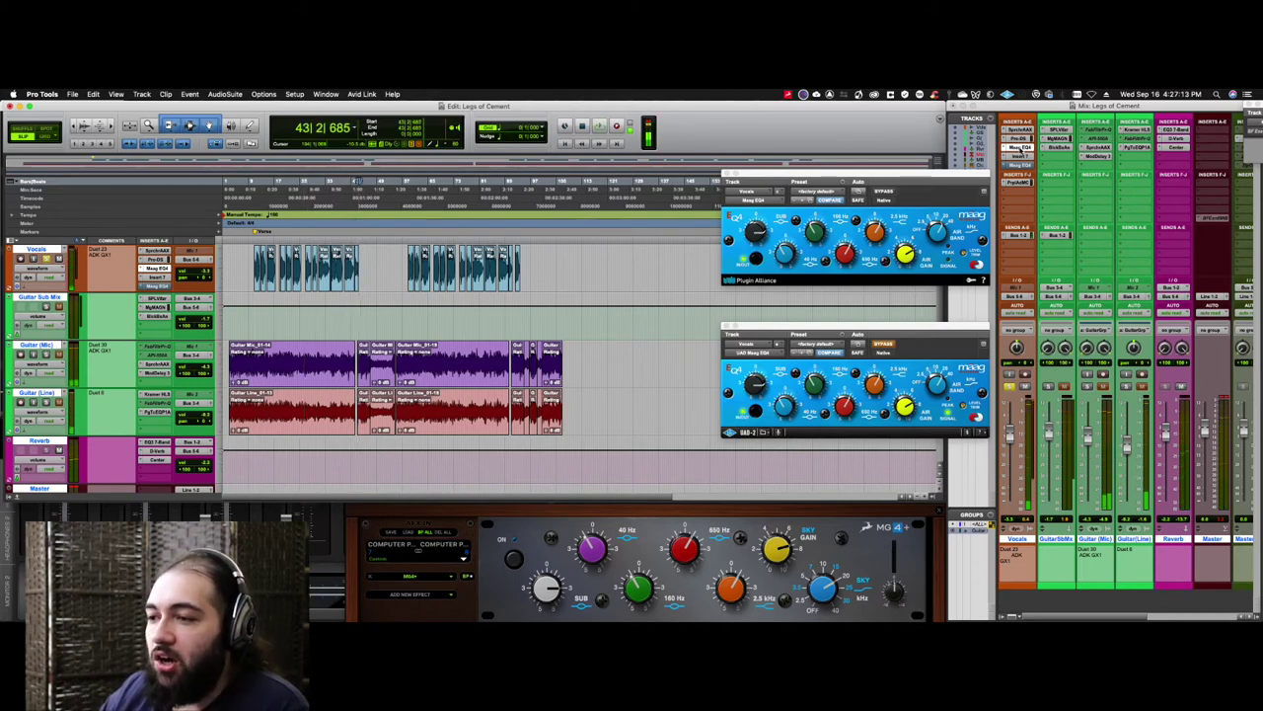
{"action": "left_click", "coordinate": [1019, 150]}
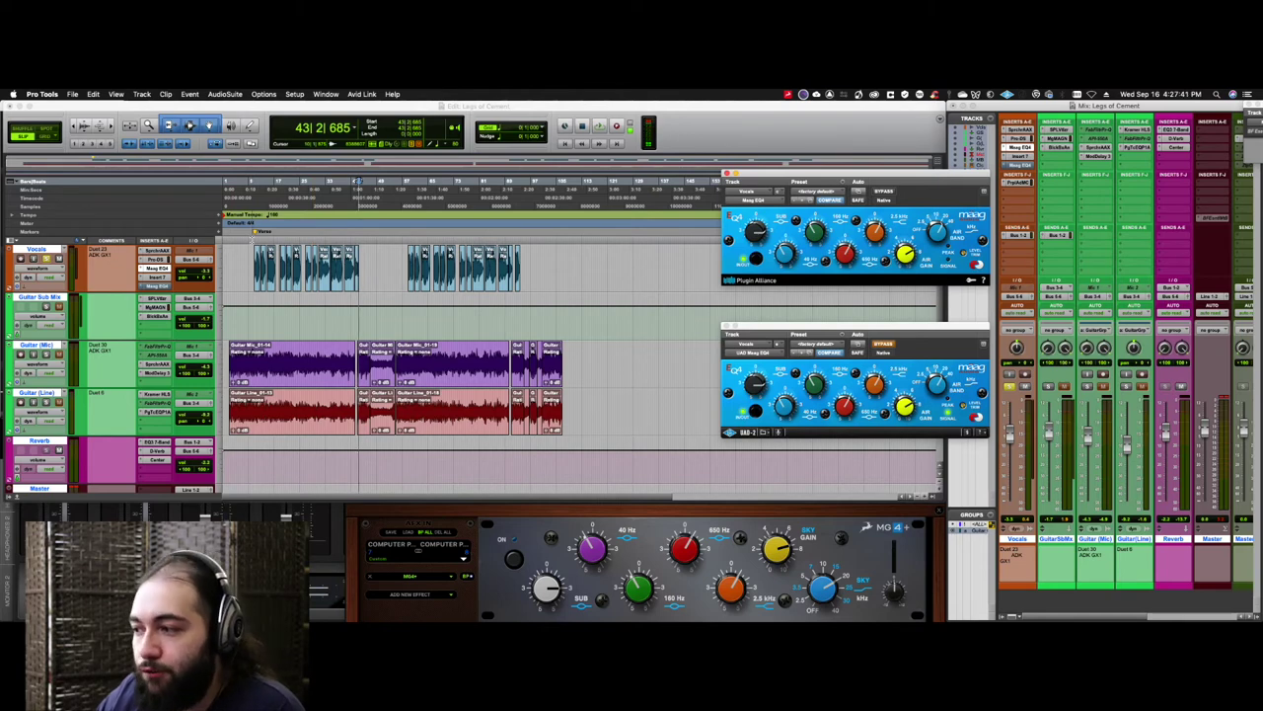
- Play from bar 10 with only the UAD Maag EQ4 active, switching over to the Plugin Alliance version during playback
{"action": "left_click", "coordinate": [252, 188]}
{"action": "left_click", "coordinate": [883, 192]}
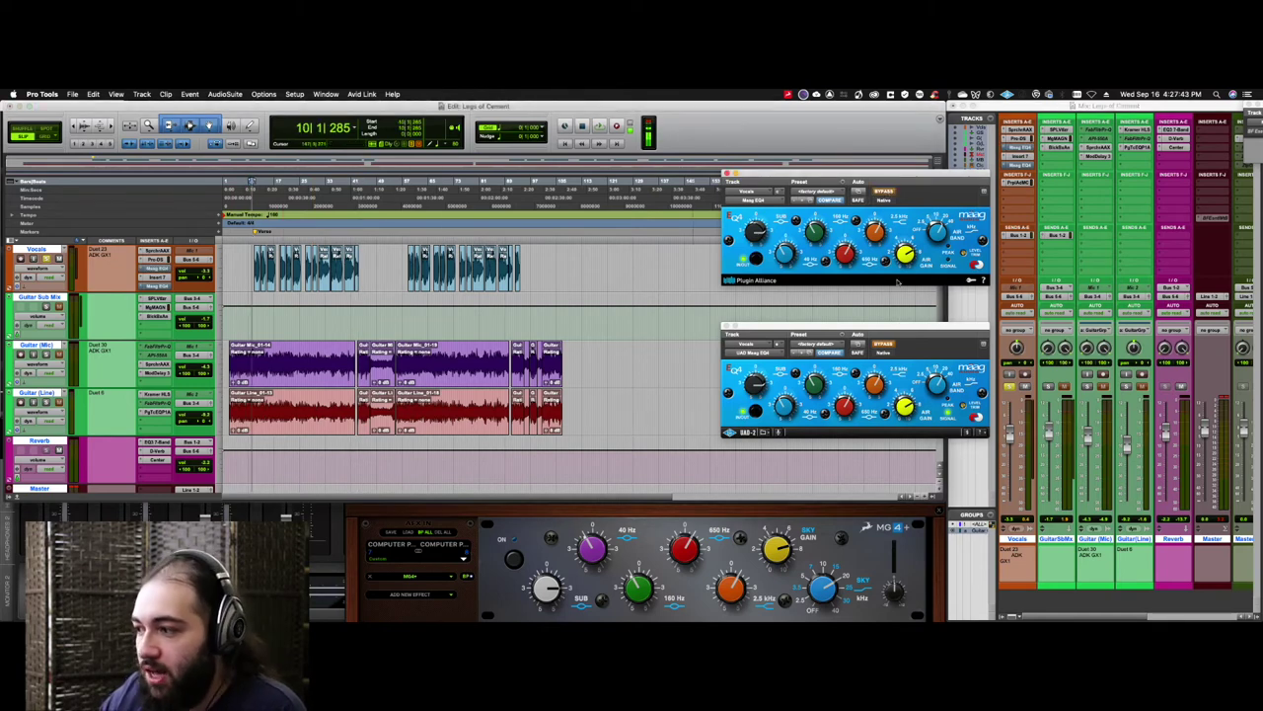
{"action": "left_click", "coordinate": [888, 344]}
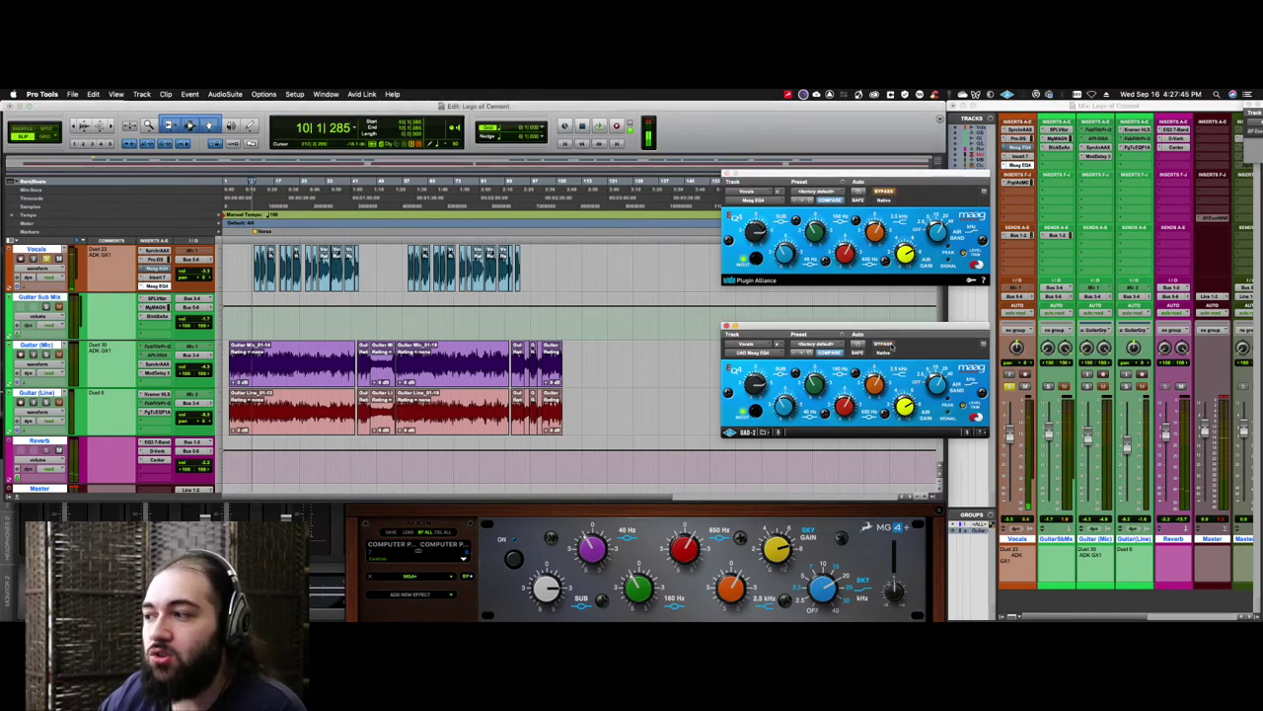
{"action": "key", "text": "space"}
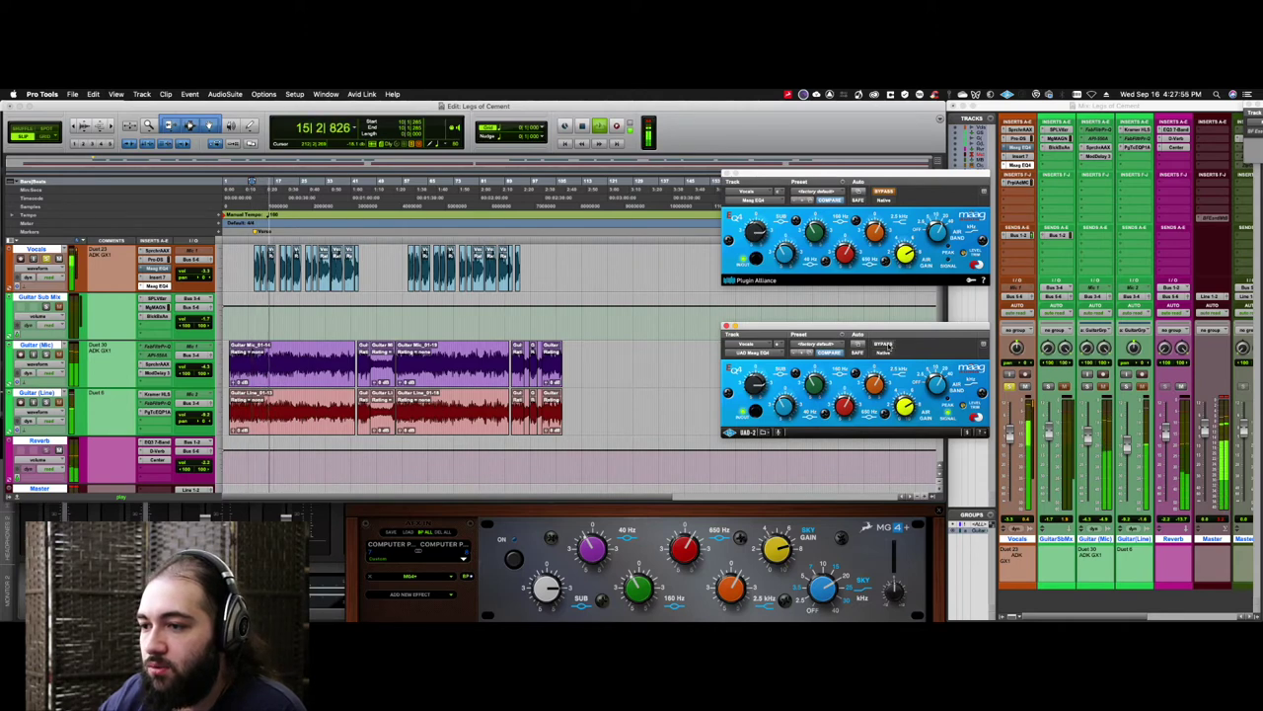
{"action": "left_click", "coordinate": [885, 344]}
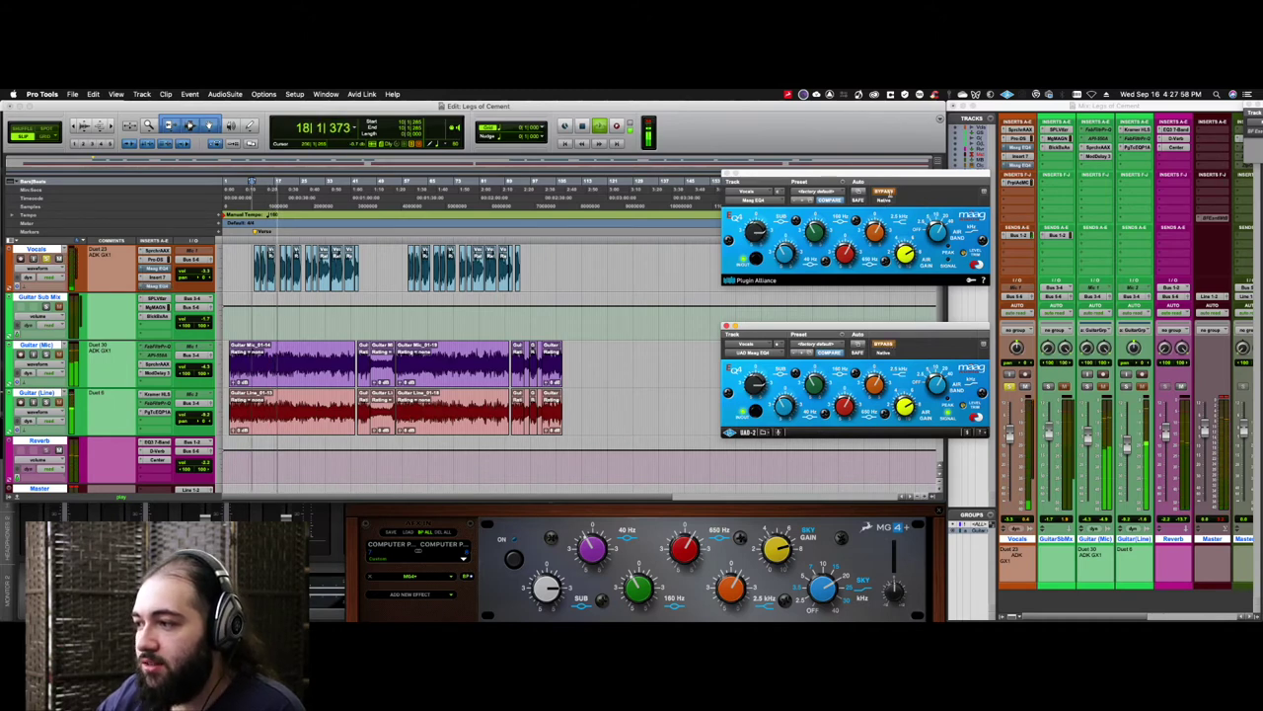
{"action": "left_click", "coordinate": [885, 192]}
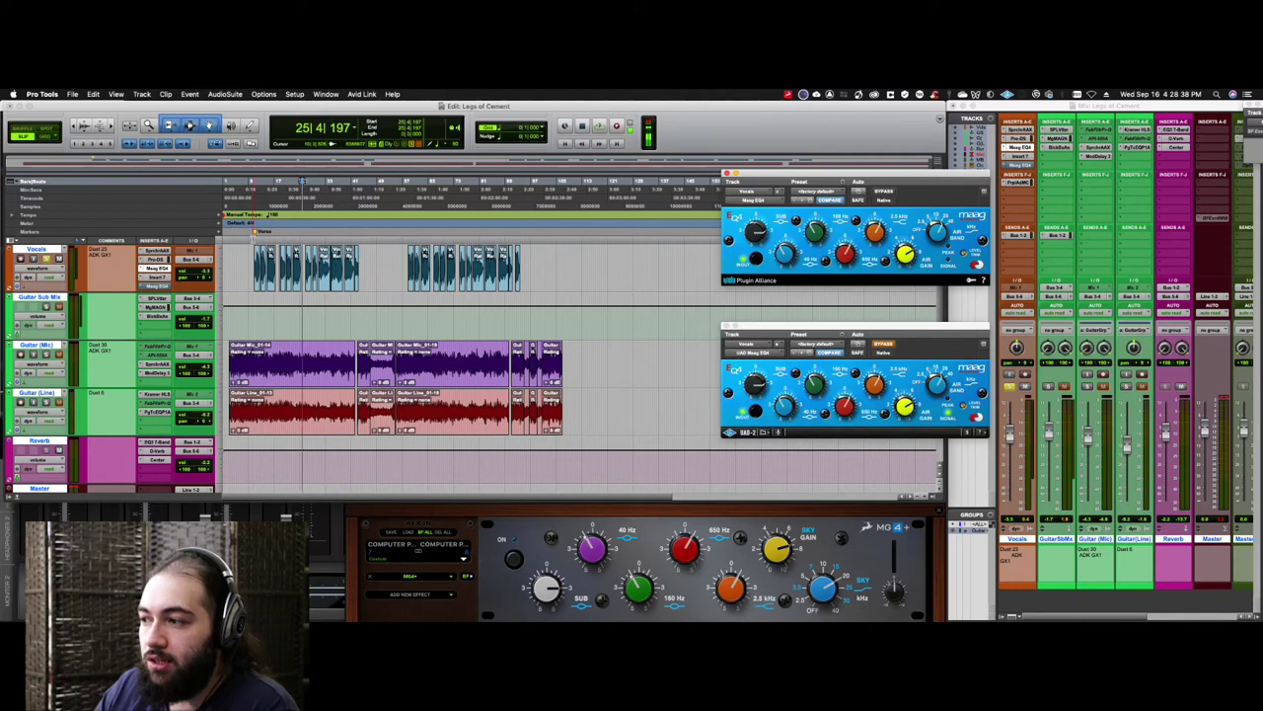
- Play from late in bar 9 with the Plugin Alliance Maag EQ4, bypassing it during playback in favour of the MG4+
{"action": "left_click", "coordinate": [251, 182]}
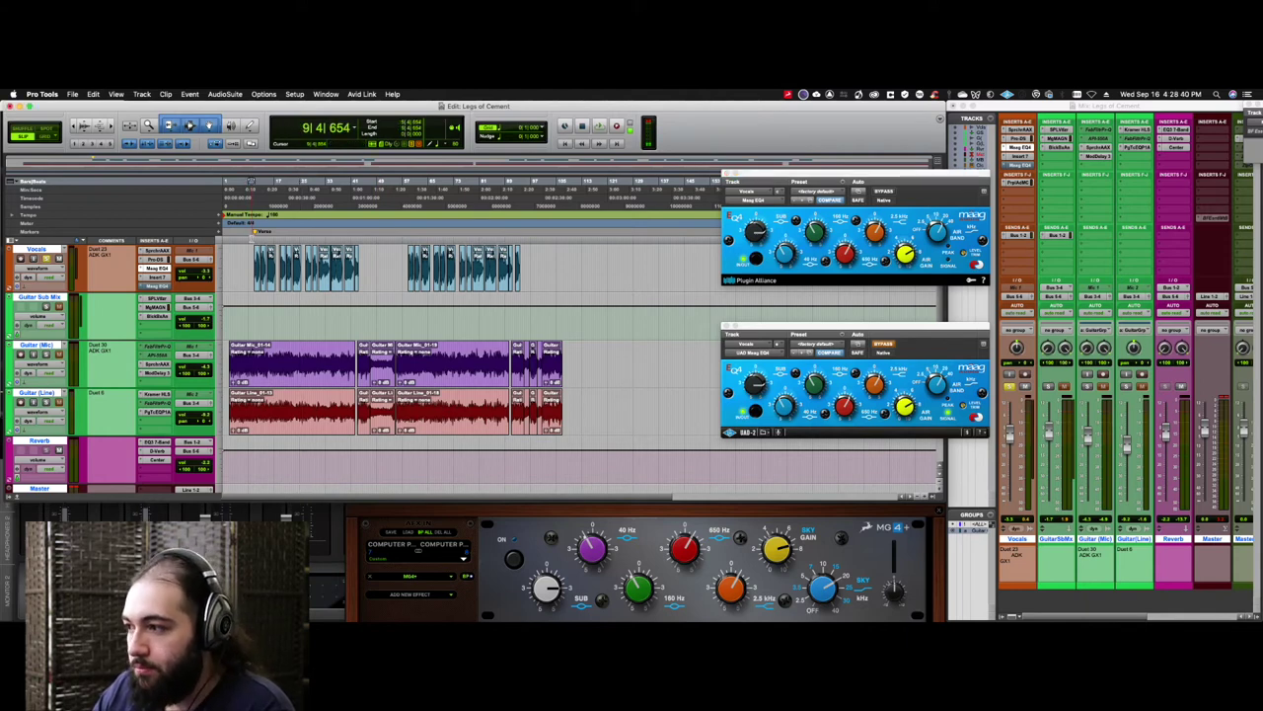
{"action": "key", "text": "space"}
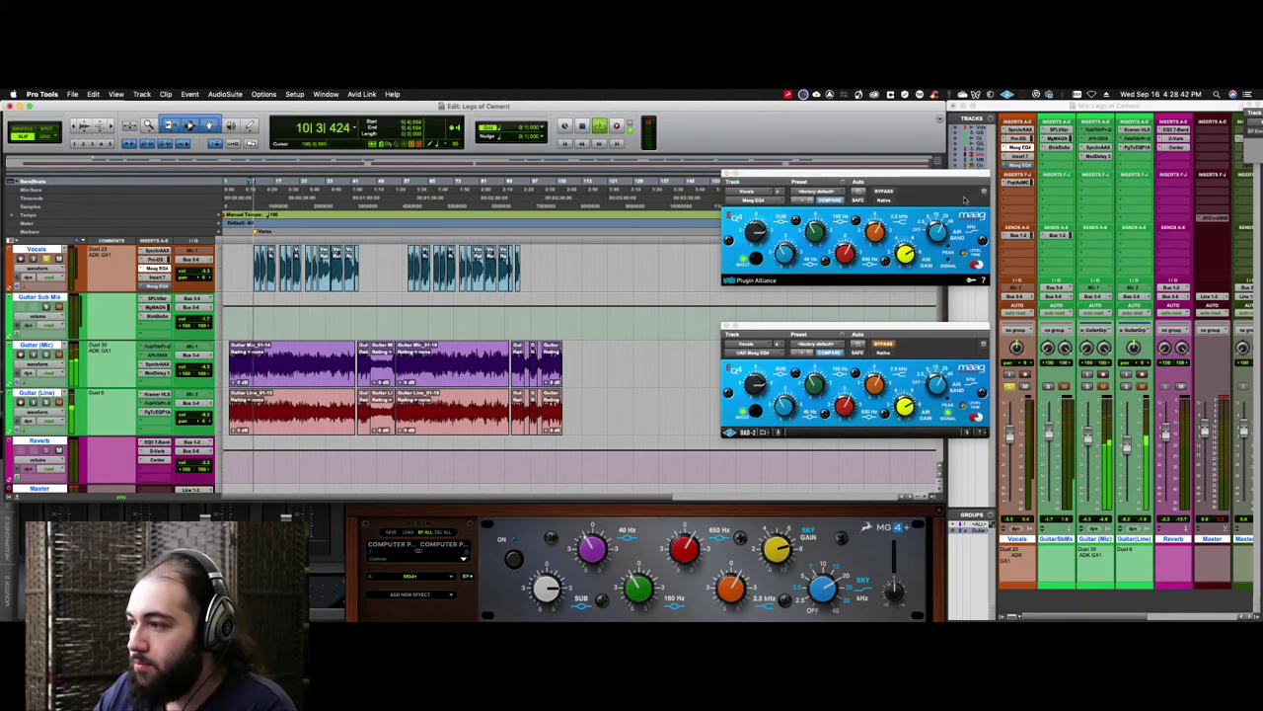
{"action": "left_click", "coordinate": [883, 190]}
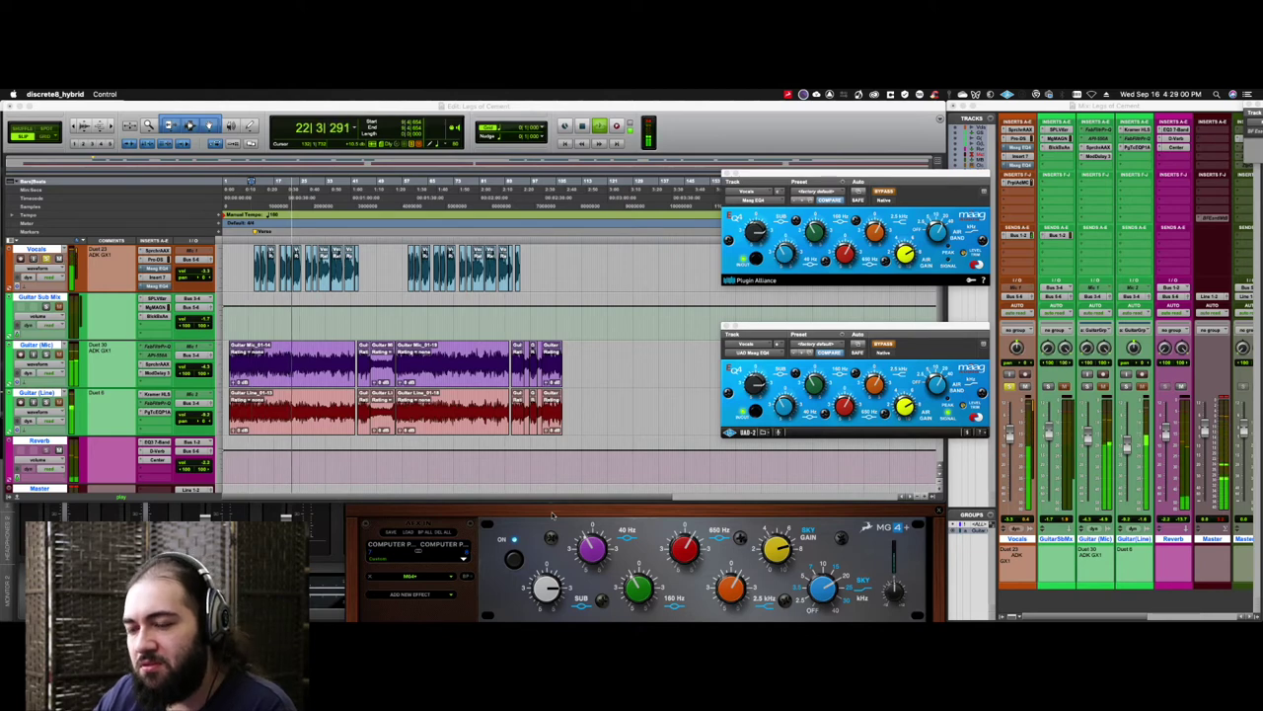
{"action": "left_click", "coordinate": [706, 110]}
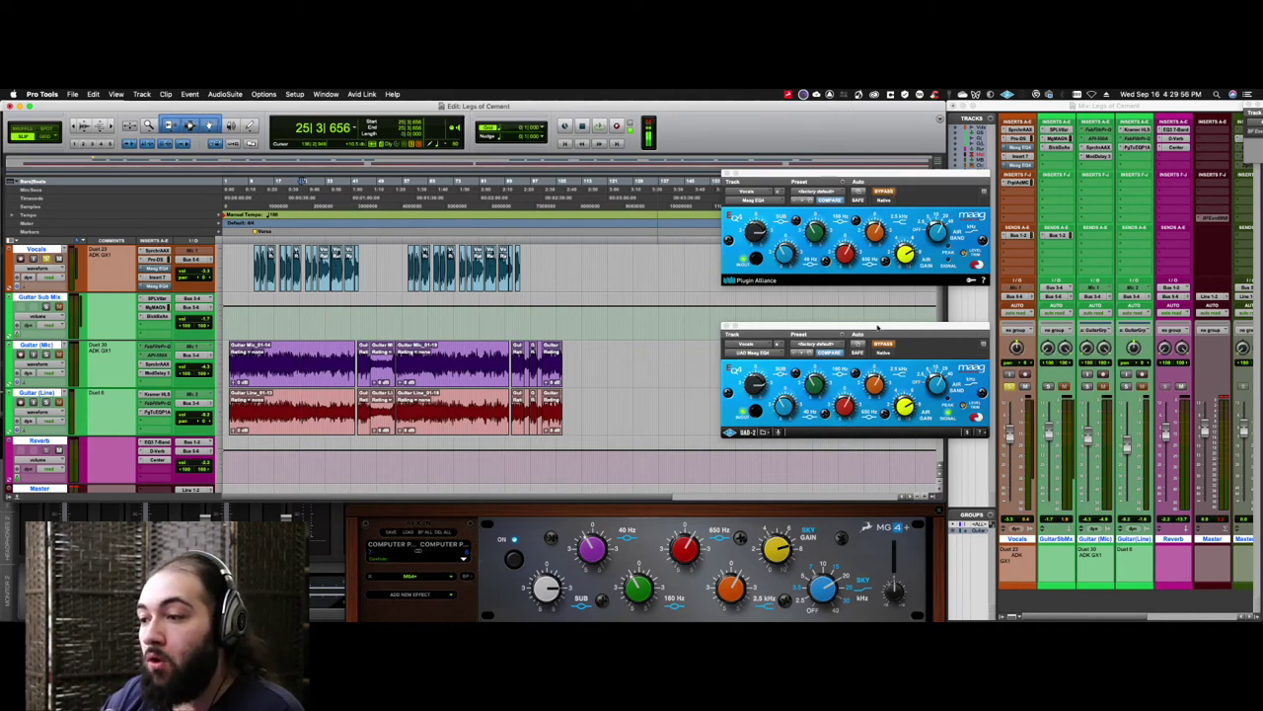
- Play from bar 10 and alternate the vocals between the MG4+ and the UAD Maag EQ4
{"action": "left_click", "coordinate": [252, 233]}
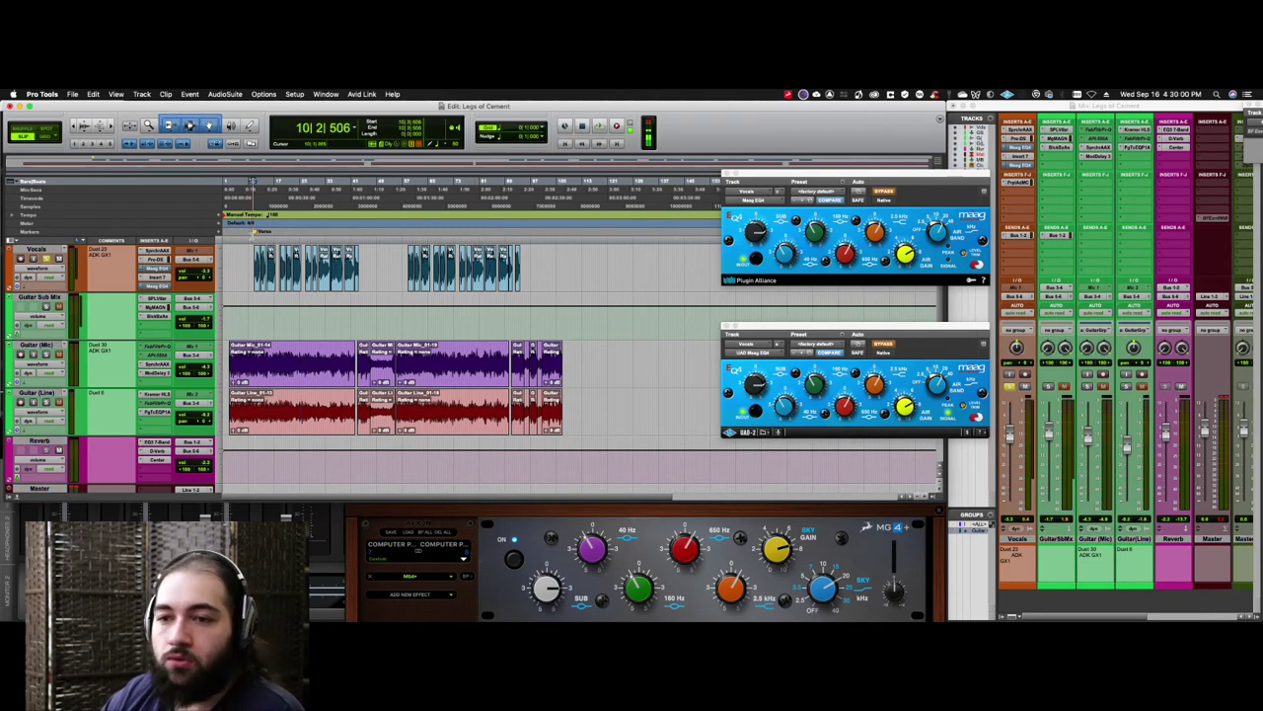
{"action": "key", "text": "space"}
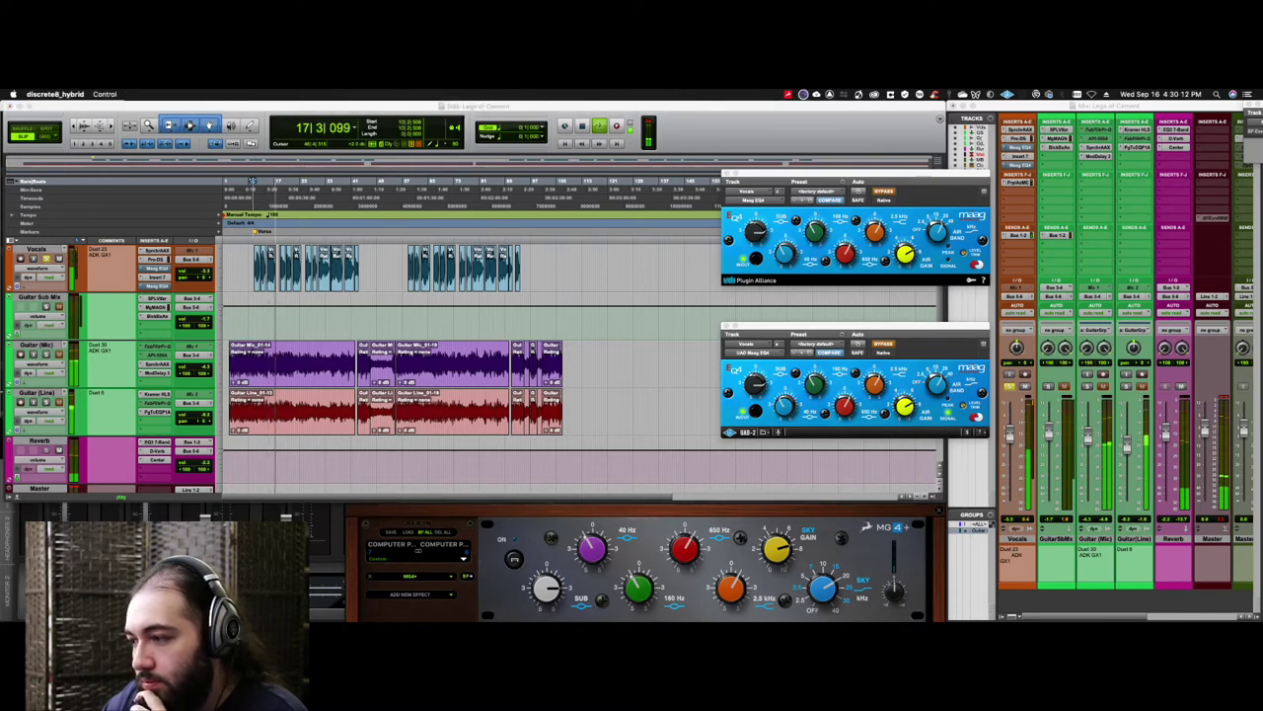
{"action": "left_click", "coordinate": [889, 348]}
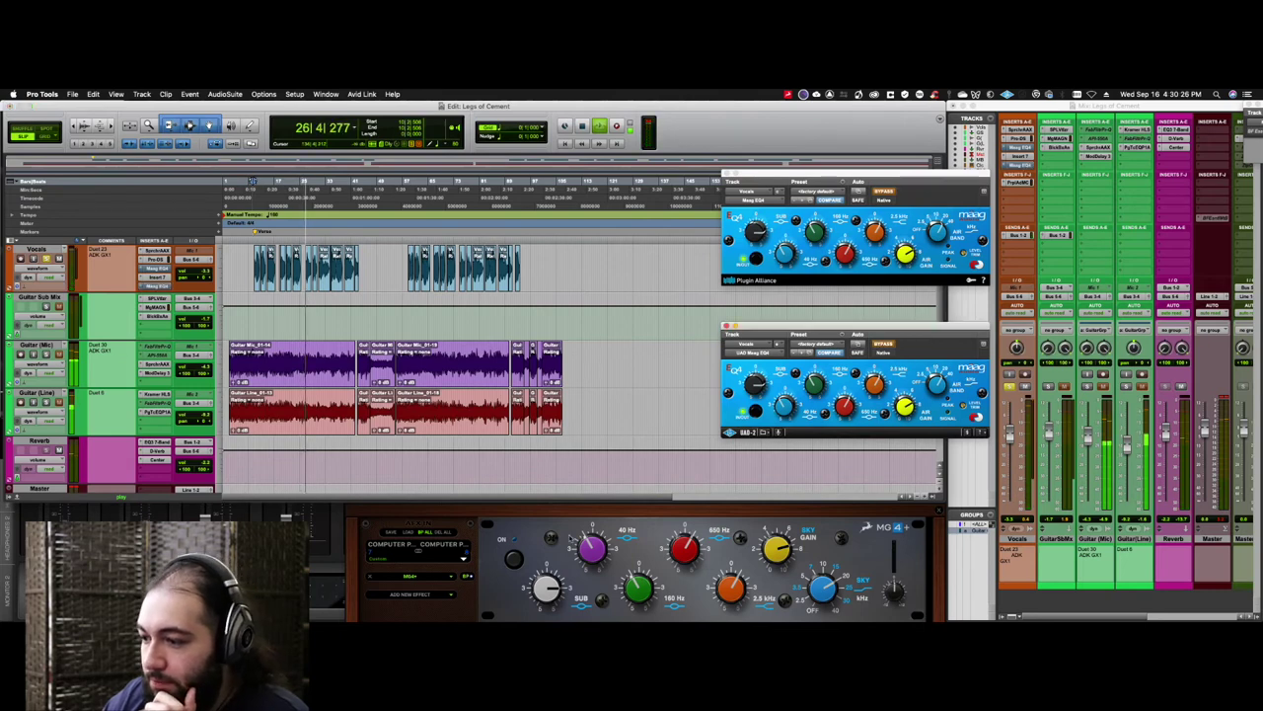
{"action": "left_click", "coordinate": [513, 558]}
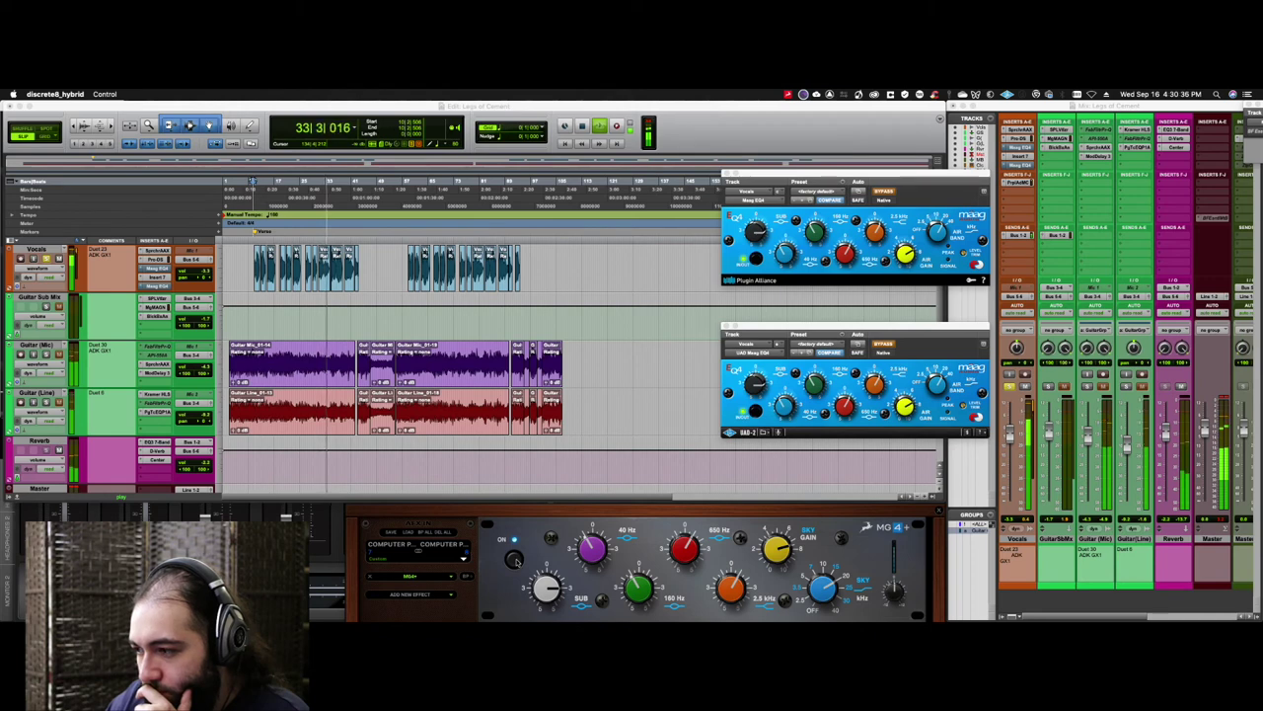
{"action": "left_click", "coordinate": [886, 344]}
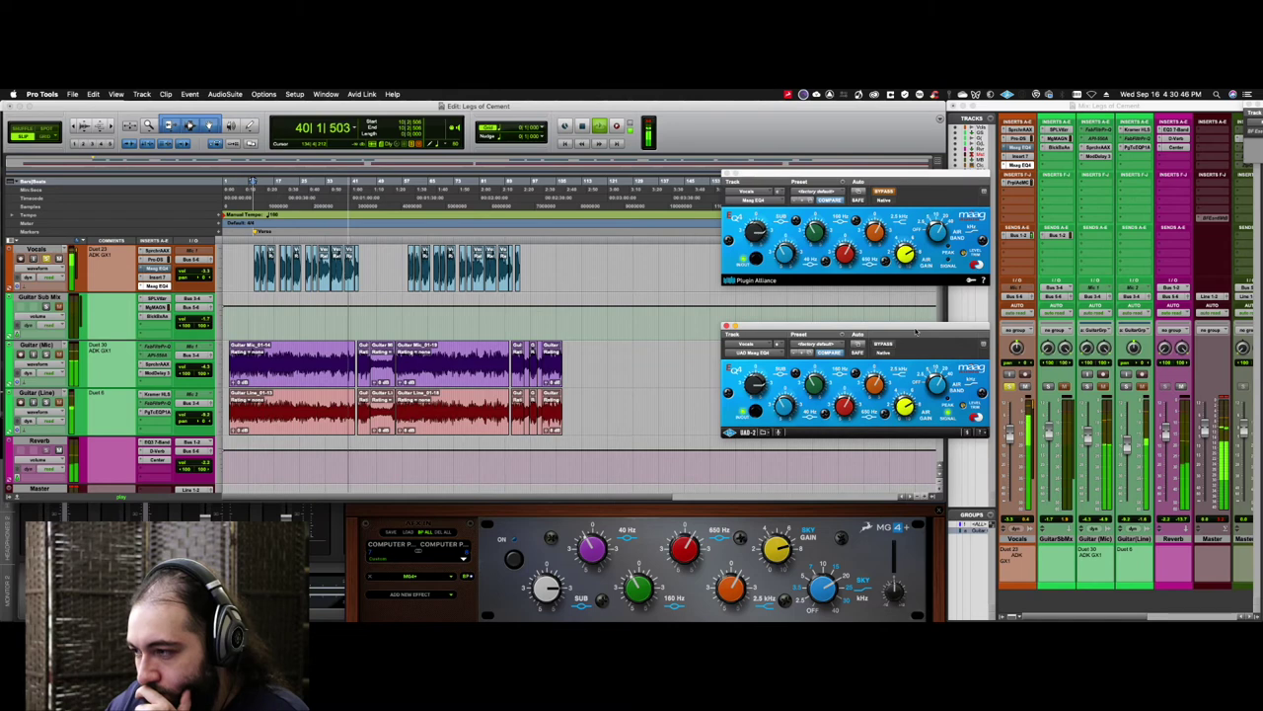
- Play from bar 26 with the UAD Maag EQ4 active, bypassing it during playback in favour of the MG4+
{"action": "key", "text": "space"}
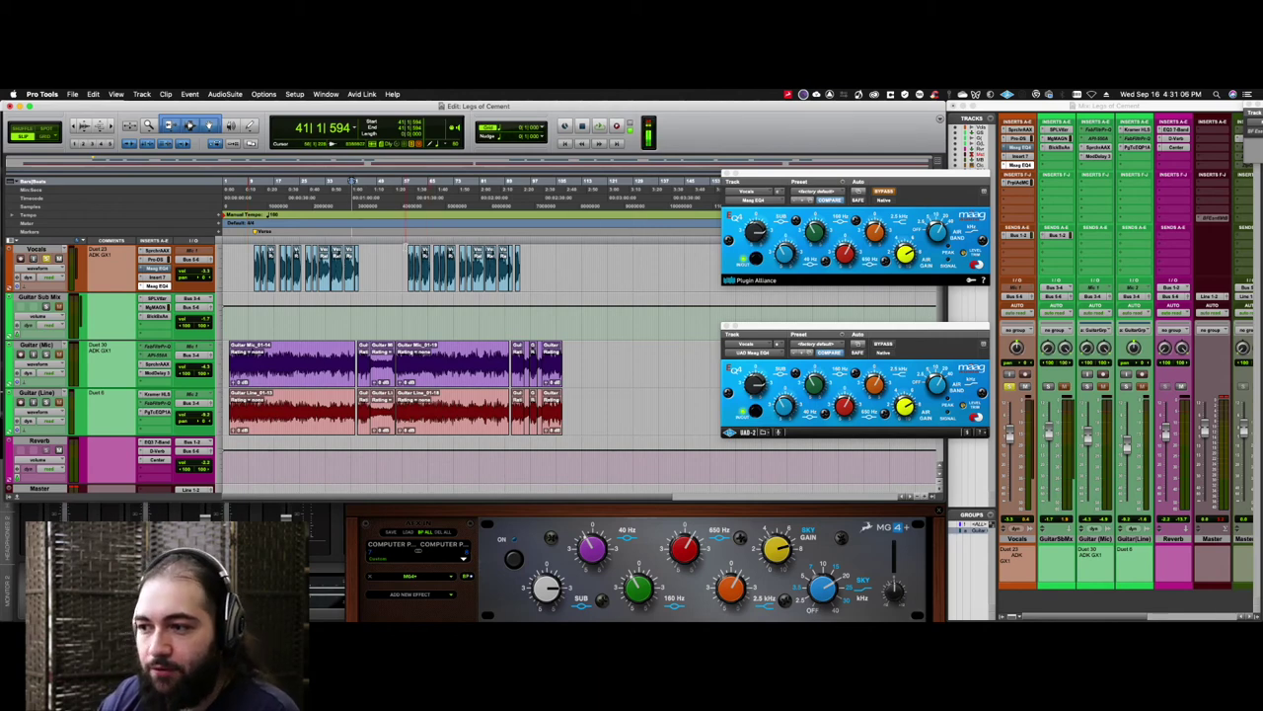
{"action": "left_click", "coordinate": [304, 181]}
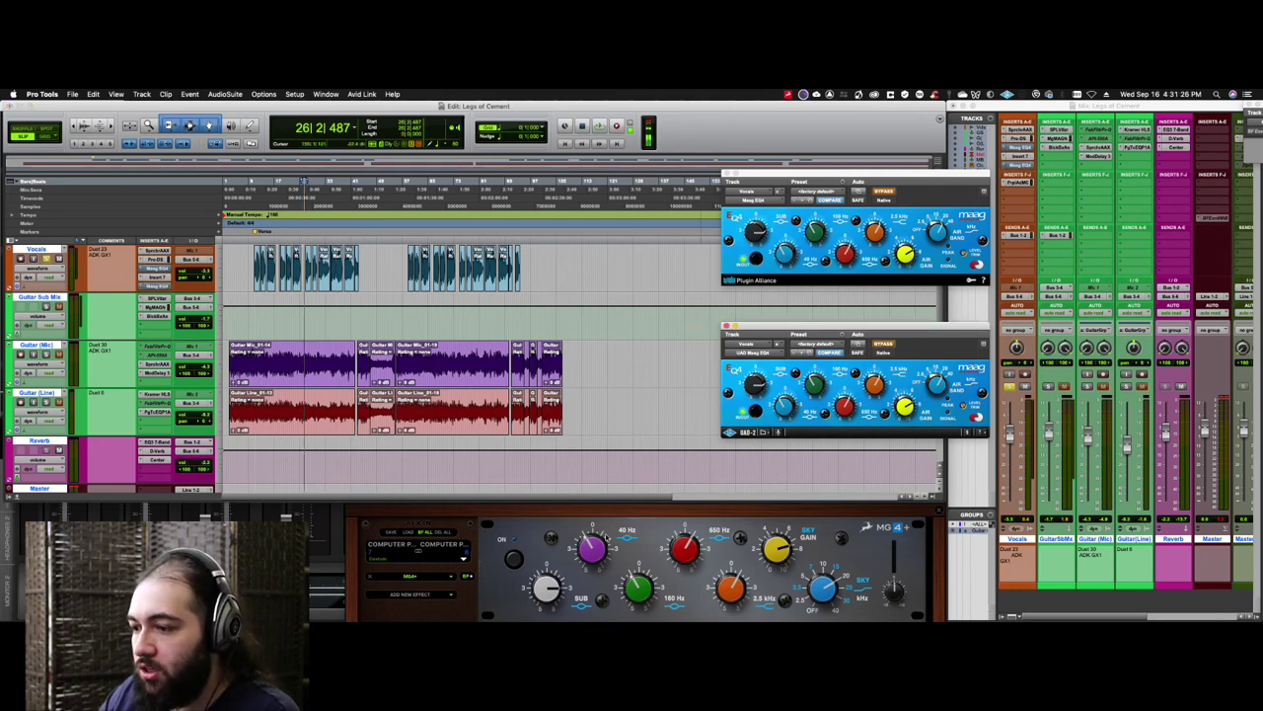
{"action": "left_click", "coordinate": [883, 343]}
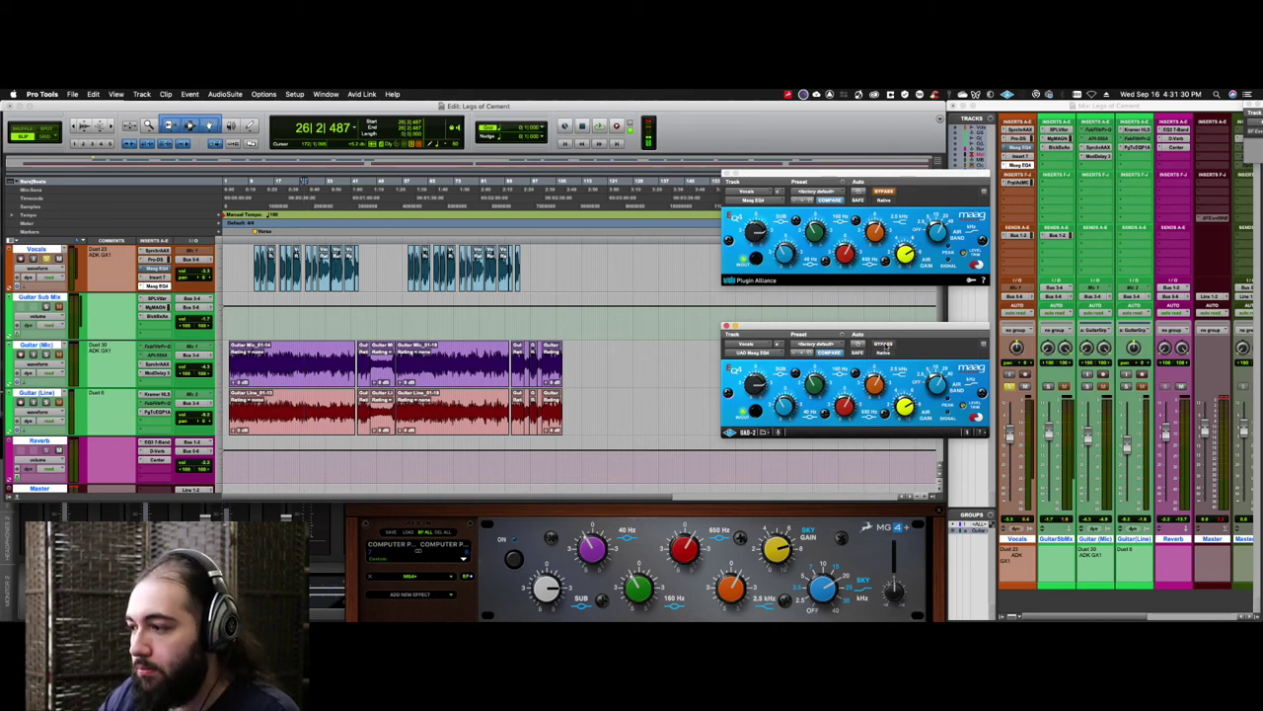
{"action": "key", "text": "space"}
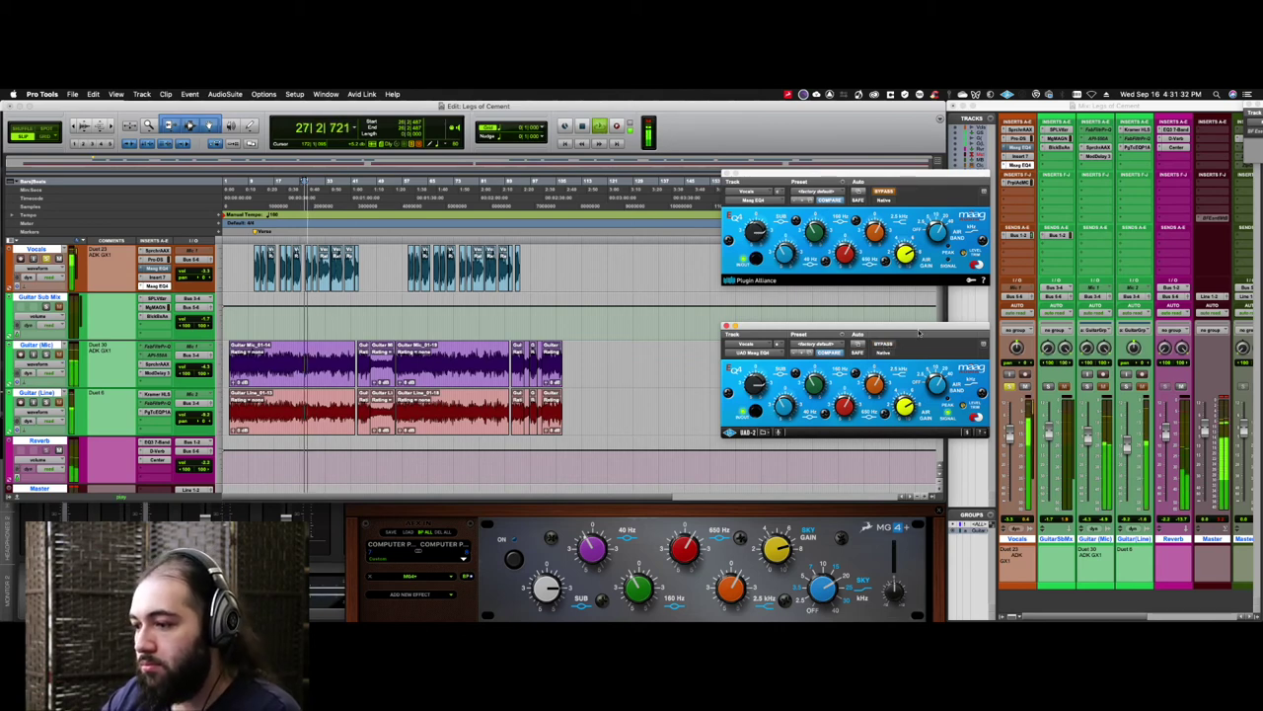
{"action": "left_click", "coordinate": [886, 345]}
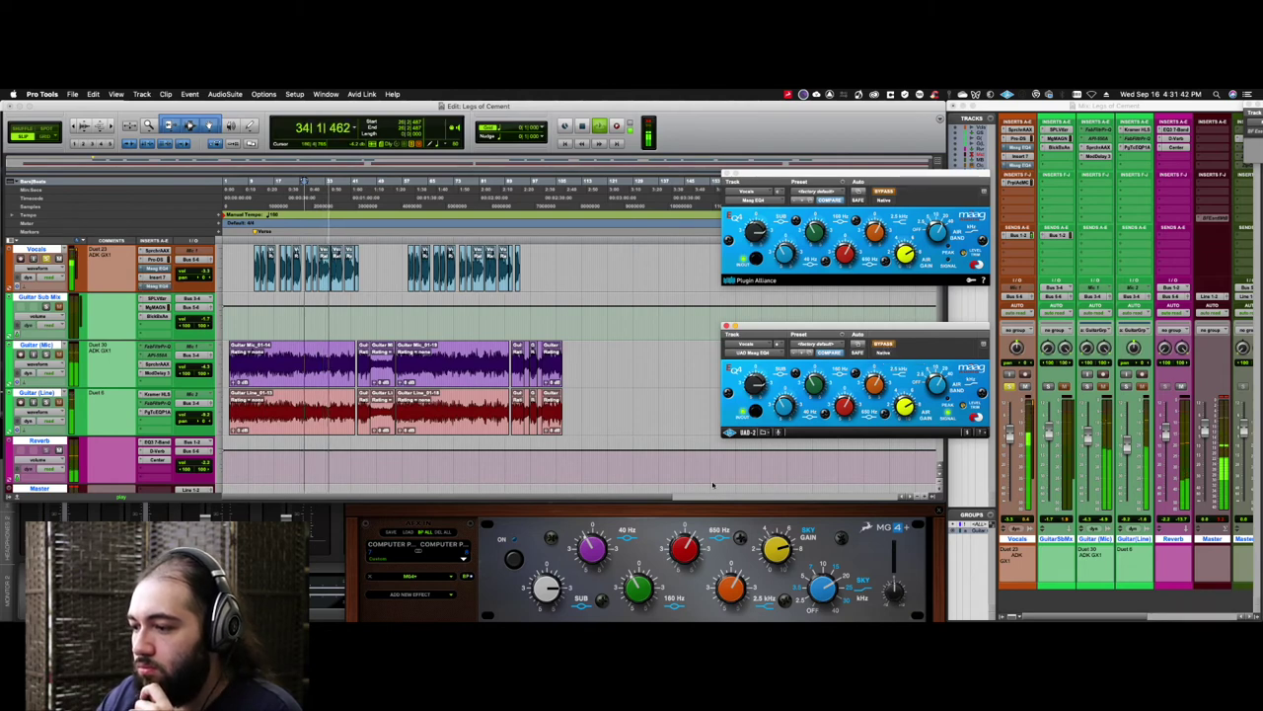
{"action": "left_click", "coordinate": [513, 558]}
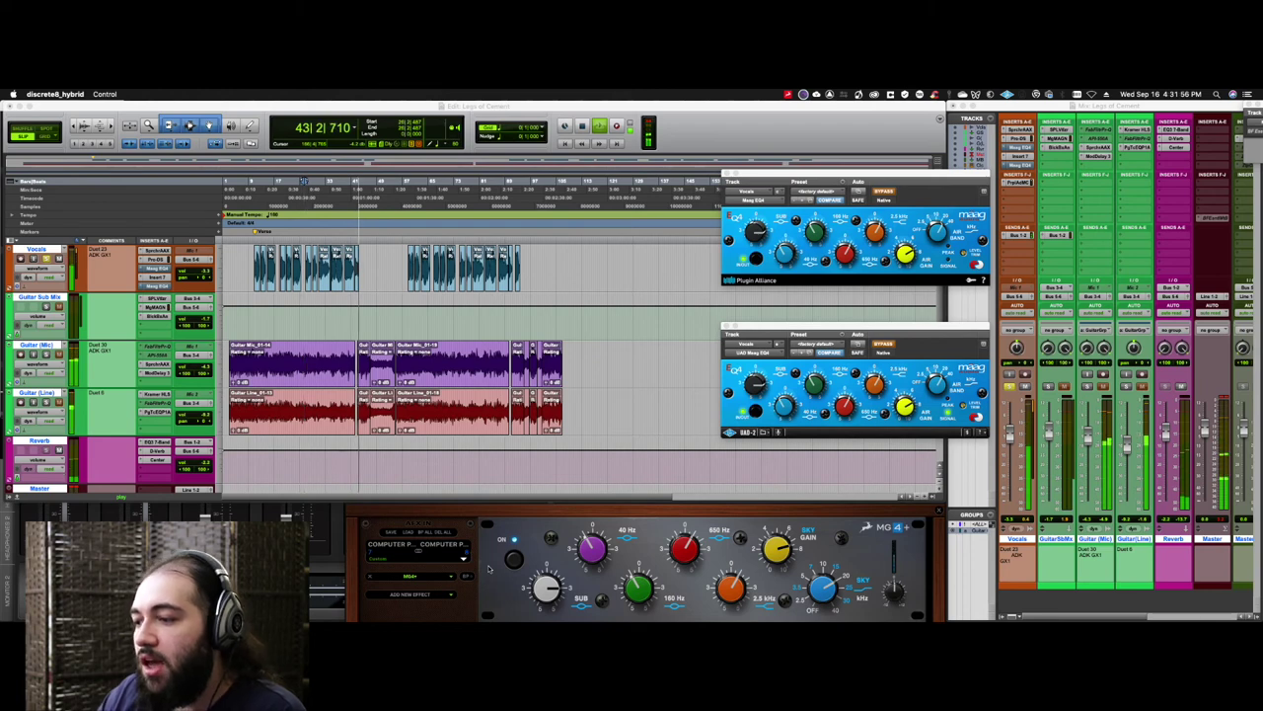
{"action": "left_click", "coordinate": [717, 343]}
{"action": "key", "text": "space"}
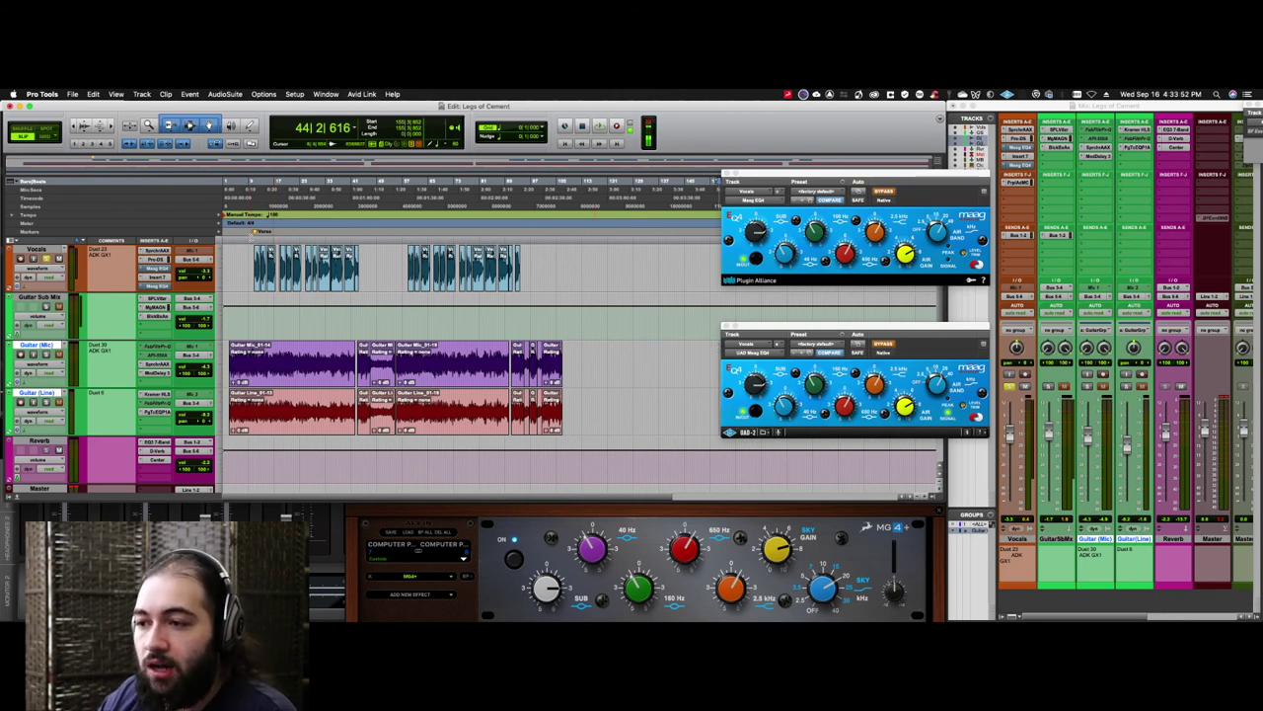
- Select the timeline from bar 10 to bar 25, switch the MG4+ off and activate the Plugin Alliance Maag EQ4
{"action": "left_click", "coordinate": [254, 231]}
{"action": "left_click_drag", "start_coordinate": [254, 231], "coordinate": [302, 229]}
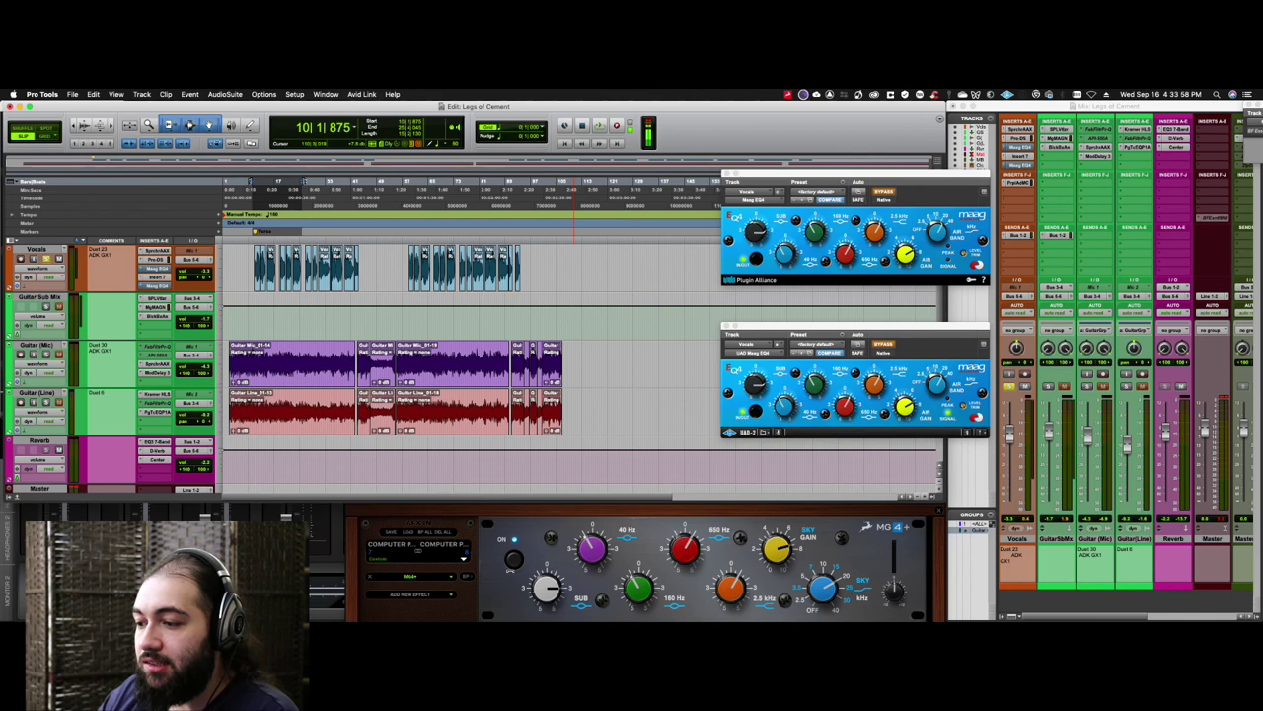
{"action": "left_click", "coordinate": [512, 559]}
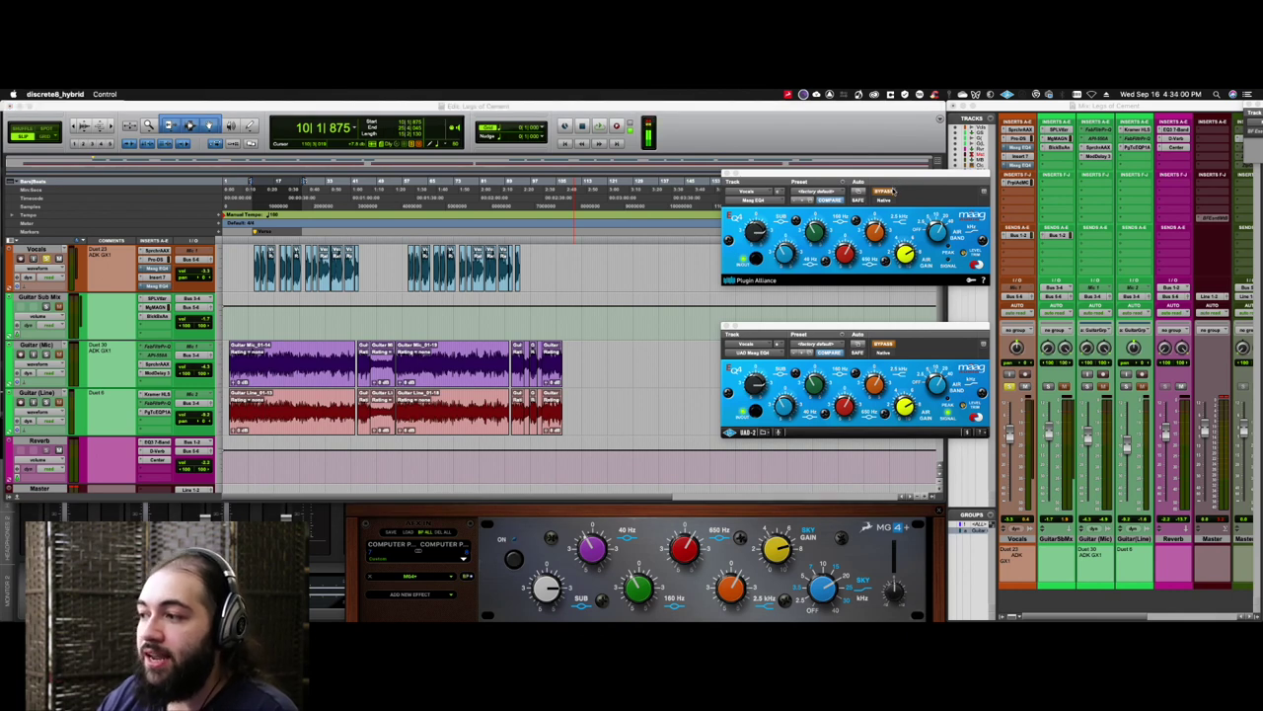
{"action": "left_click", "coordinate": [892, 192]}
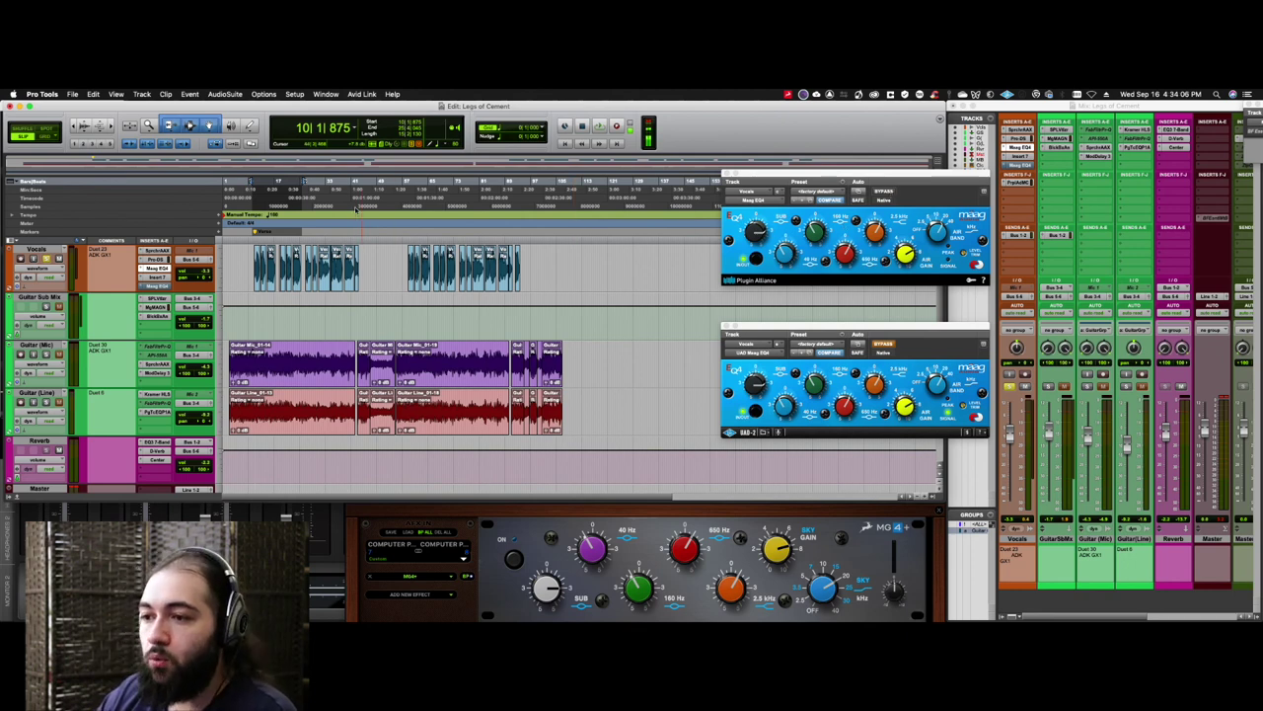
- Play the selection, switching from the Plugin Alliance to the UAD Maag EQ4 during playback, and finally place the edit cursor in bar 56
{"action": "key", "text": "space"}
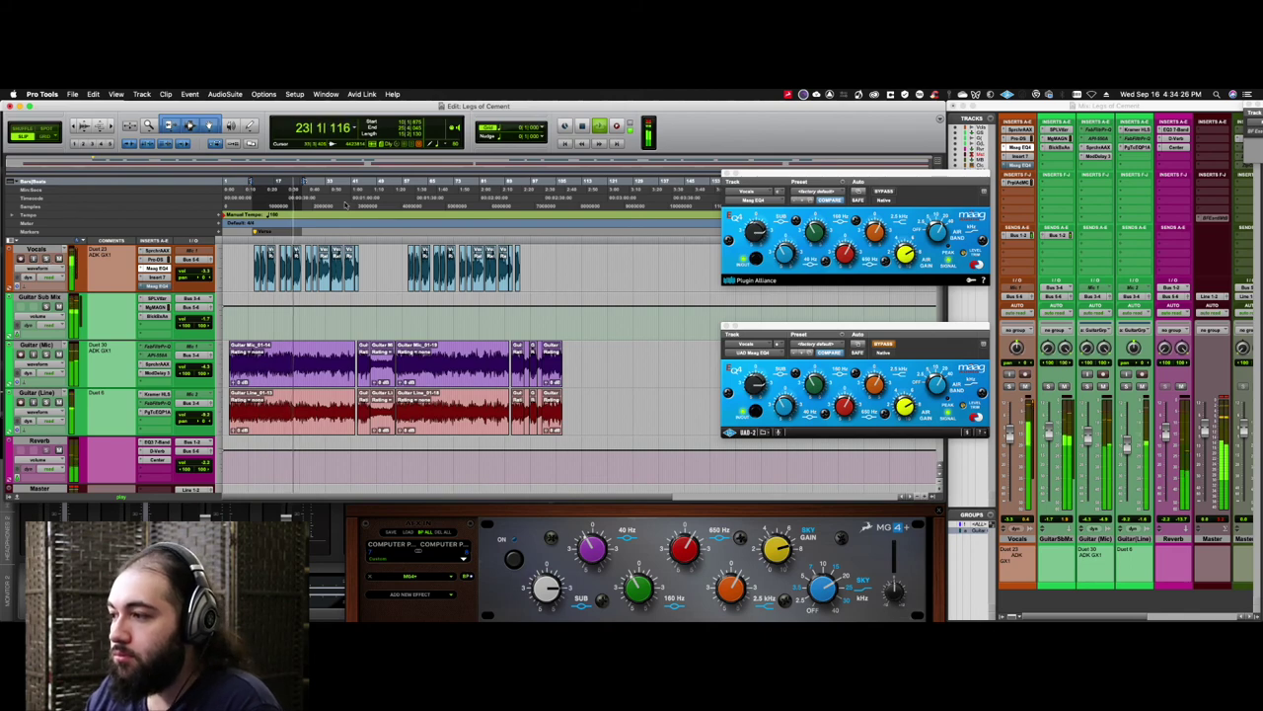
{"action": "left_click", "coordinate": [896, 174]}
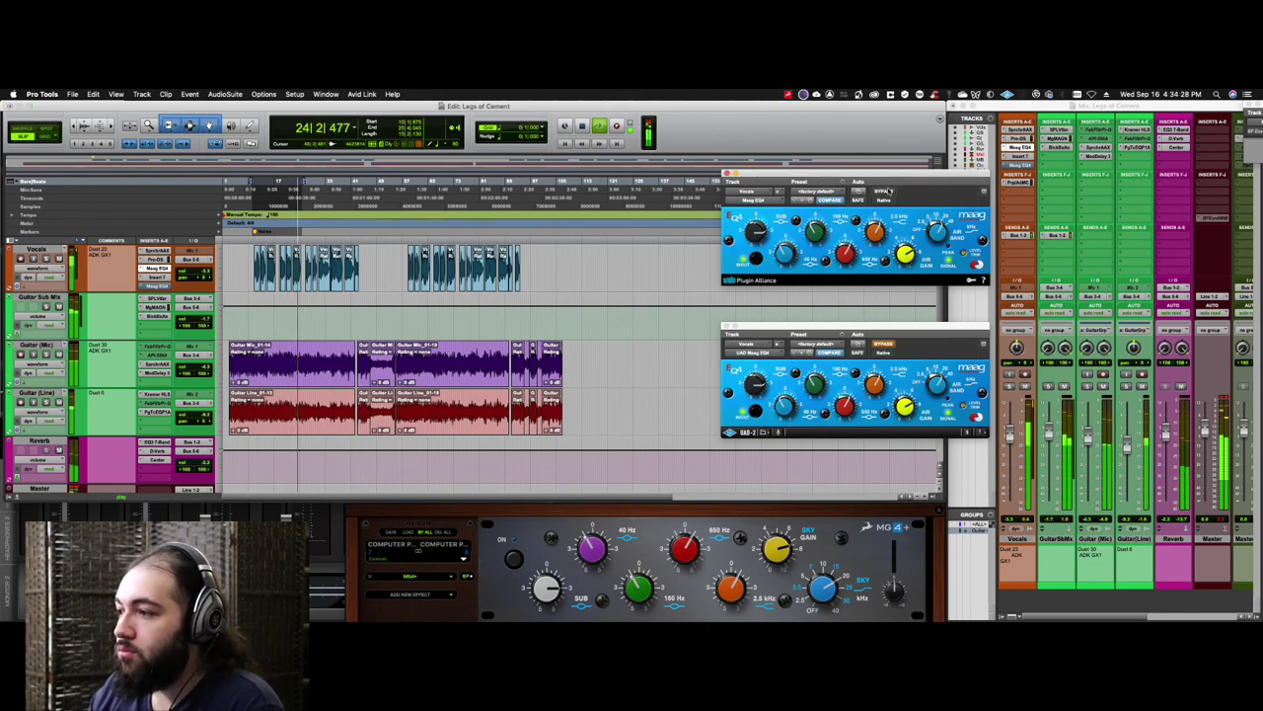
{"action": "left_click", "coordinate": [885, 191]}
{"action": "left_click", "coordinate": [888, 326]}
{"action": "left_click", "coordinate": [886, 343]}
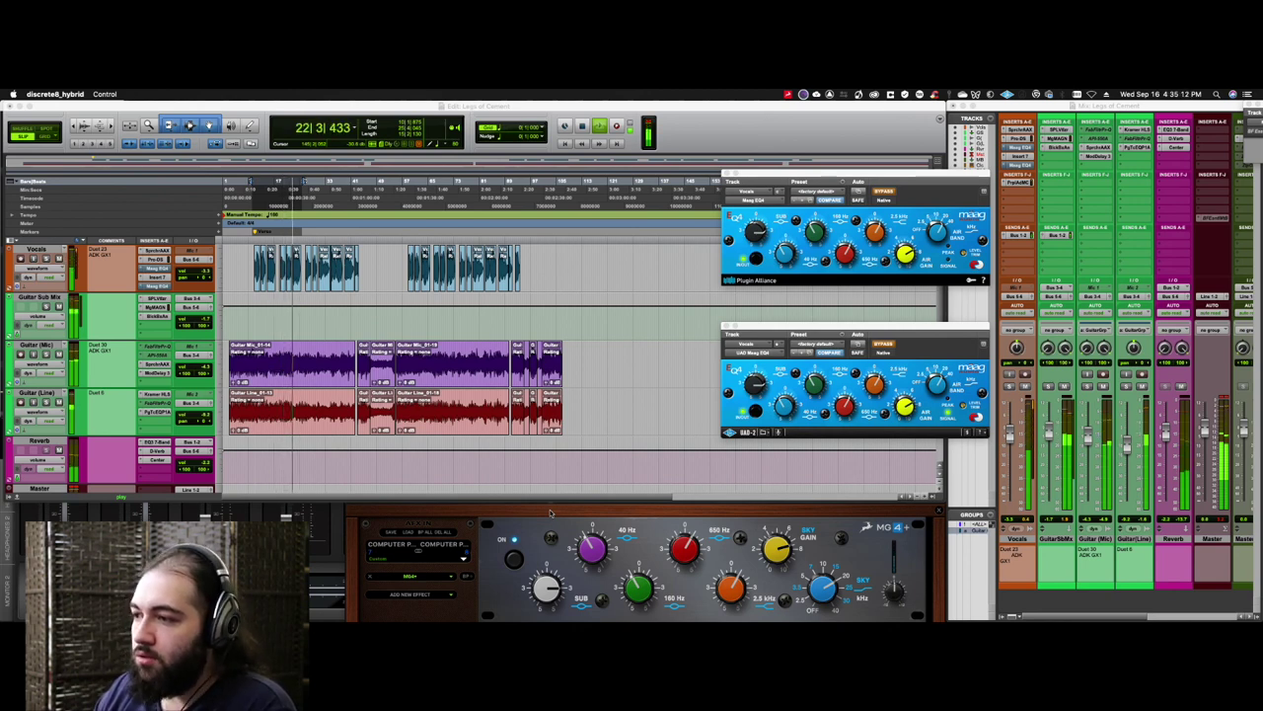
{"action": "left_click", "coordinate": [691, 148]}
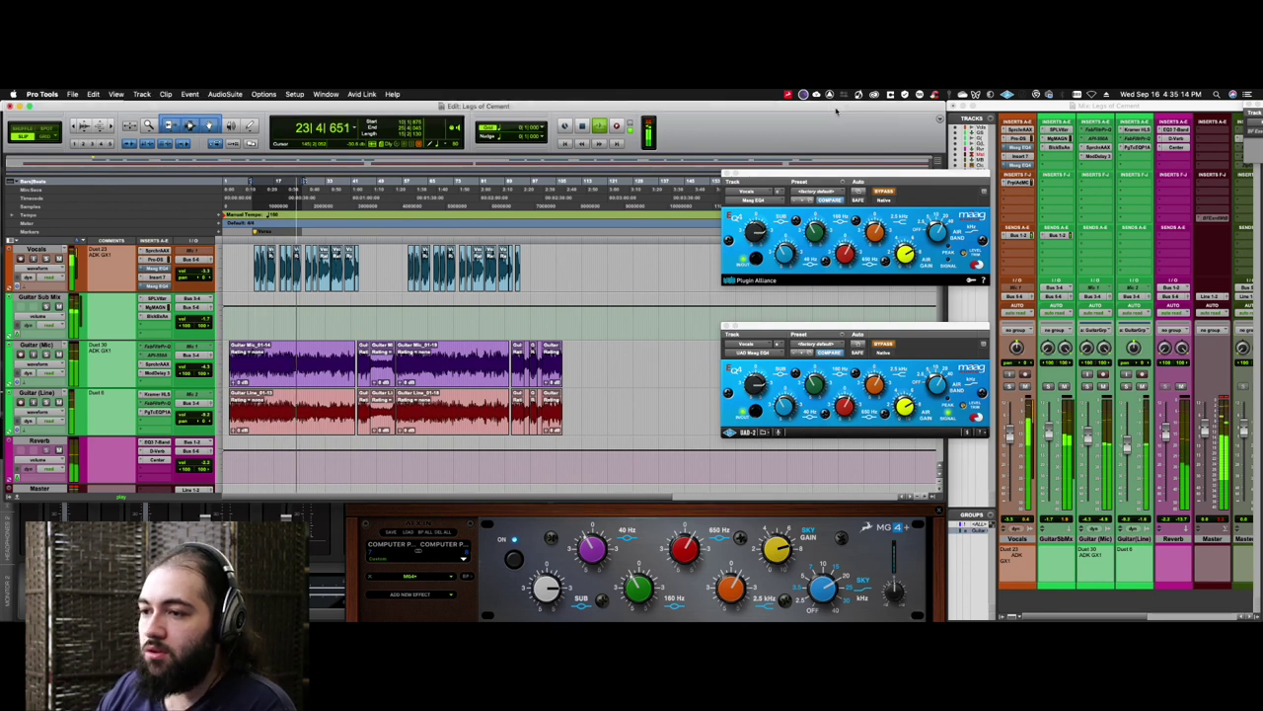
{"action": "left_click", "coordinate": [430, 224]}
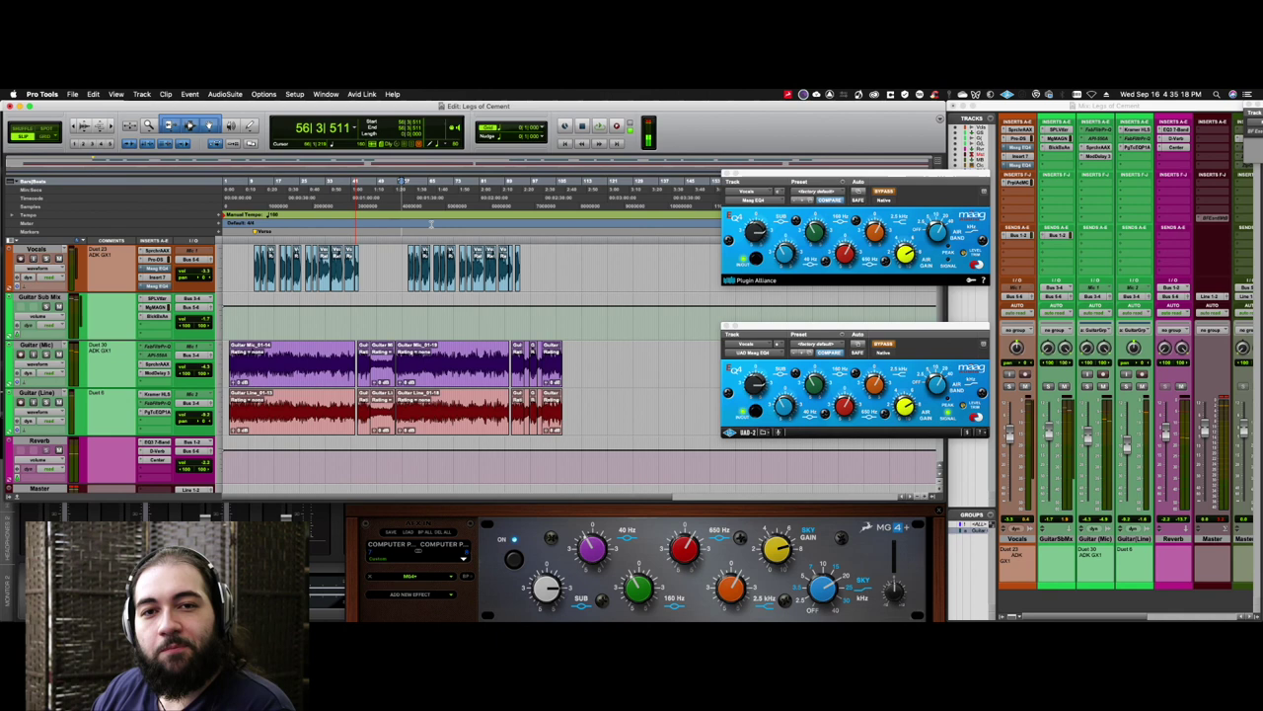